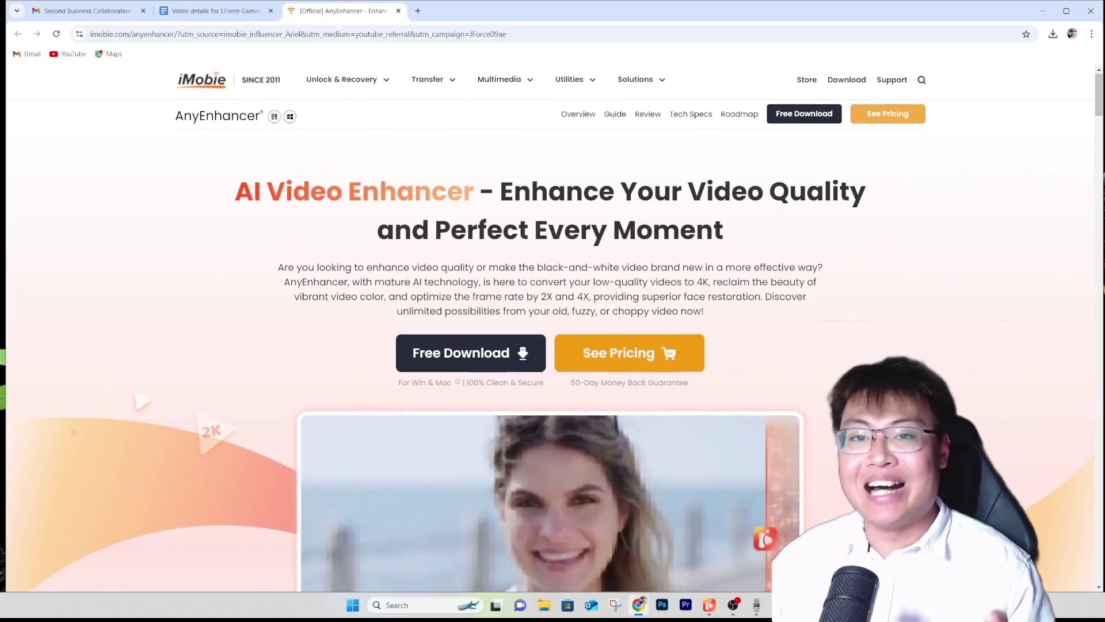
Step: Scroll down the AnyEnhancer page past the demo video to the 'Multiple Models for Every Scenario' section
scroll(552, 322, "down", 1)
scroll(552, 323, "down", 2)
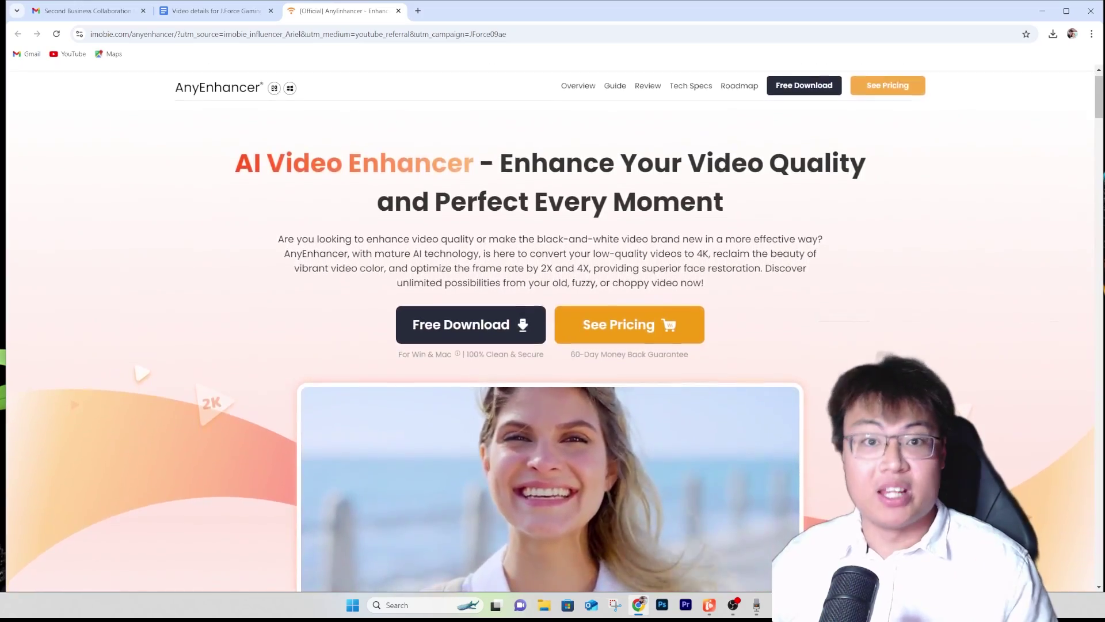
scroll(553, 323, "down", 1)
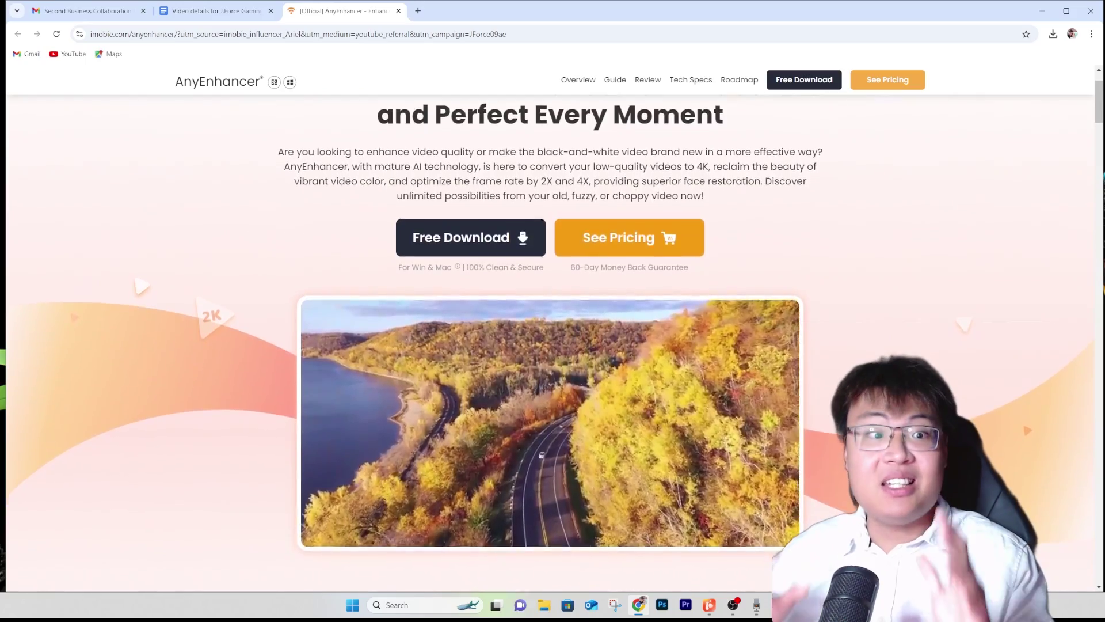
scroll(553, 322, "down", 1)
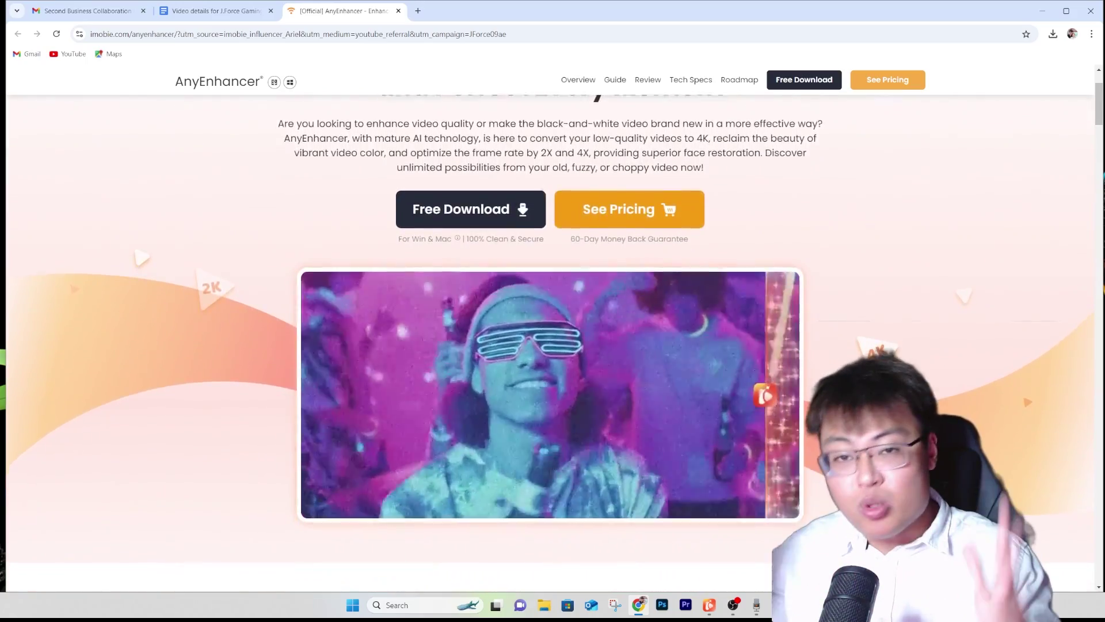
scroll(553, 323, "down", 1)
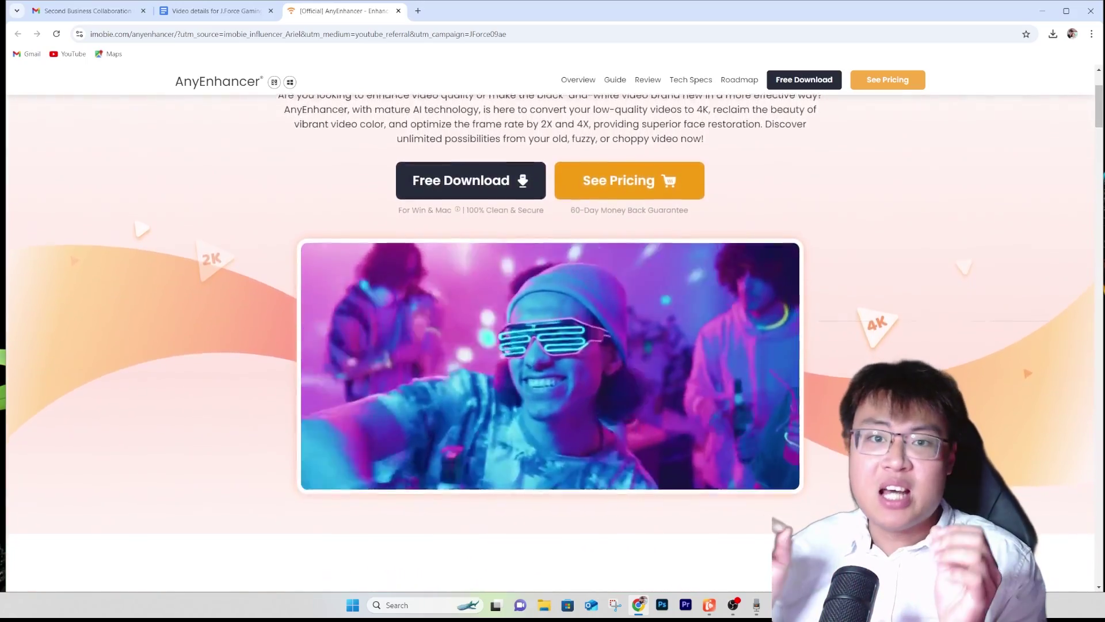
scroll(553, 322, "down", 1)
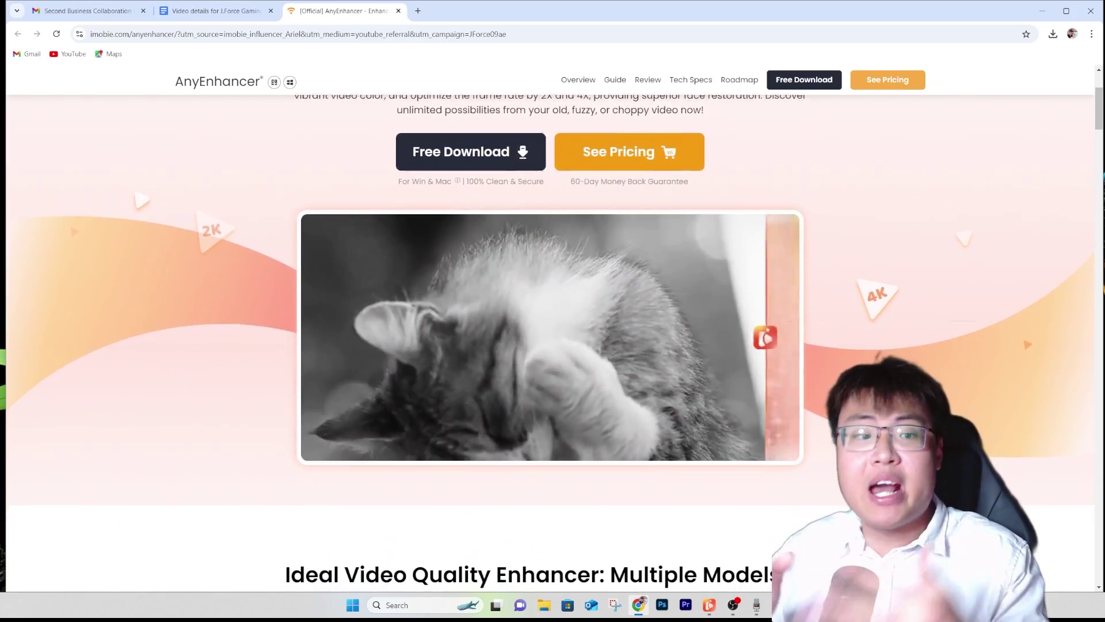
scroll(553, 323, "down", 1)
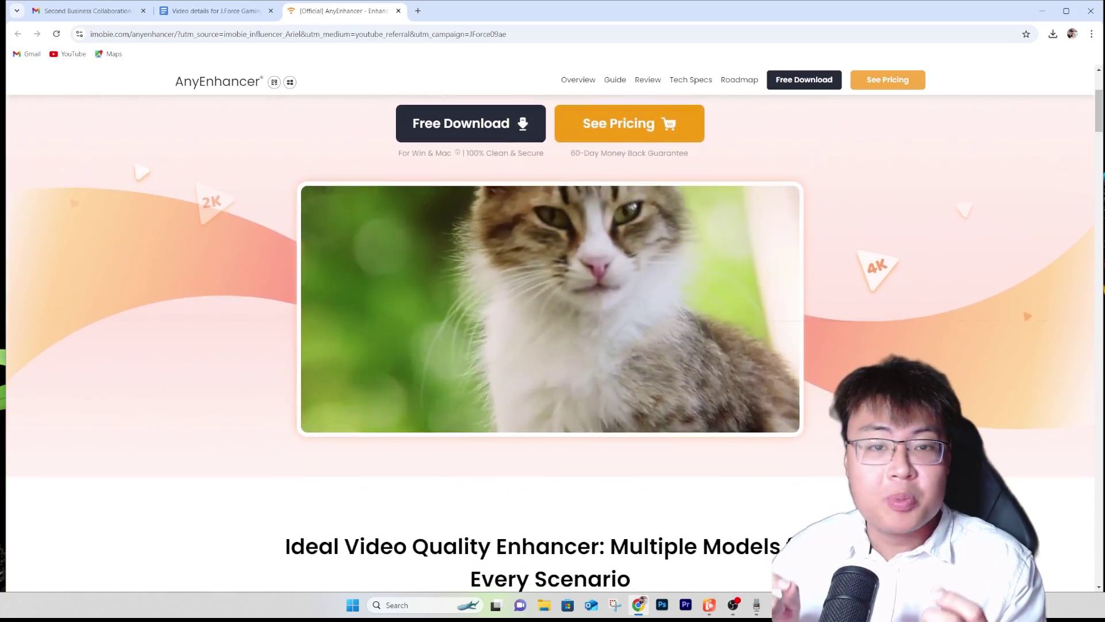
scroll(553, 322, "down", 1)
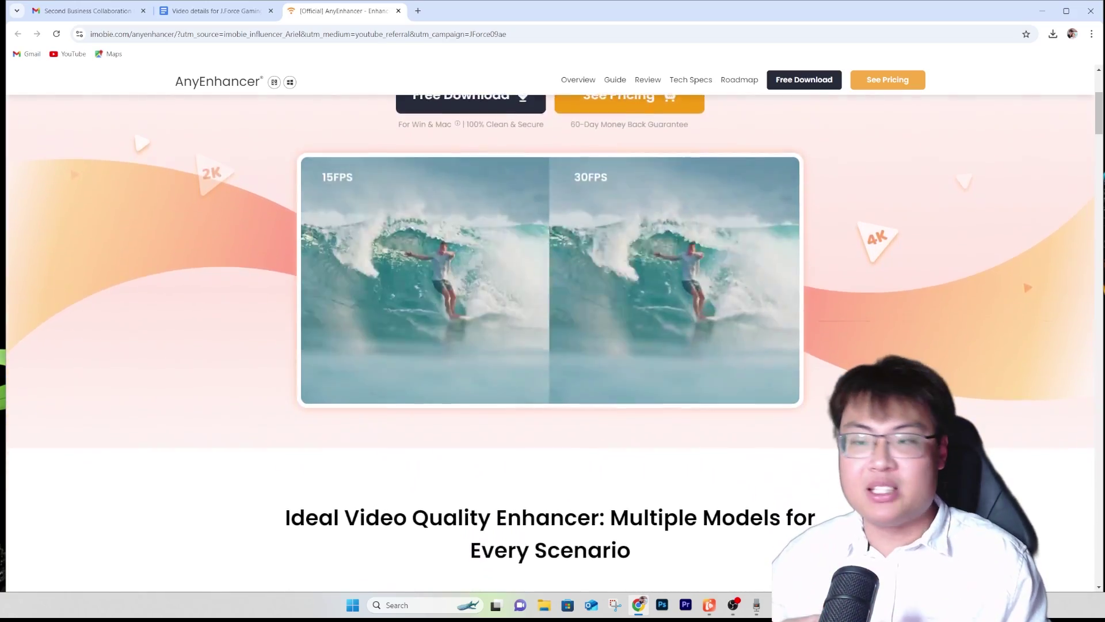
scroll(552, 323, "down", 1)
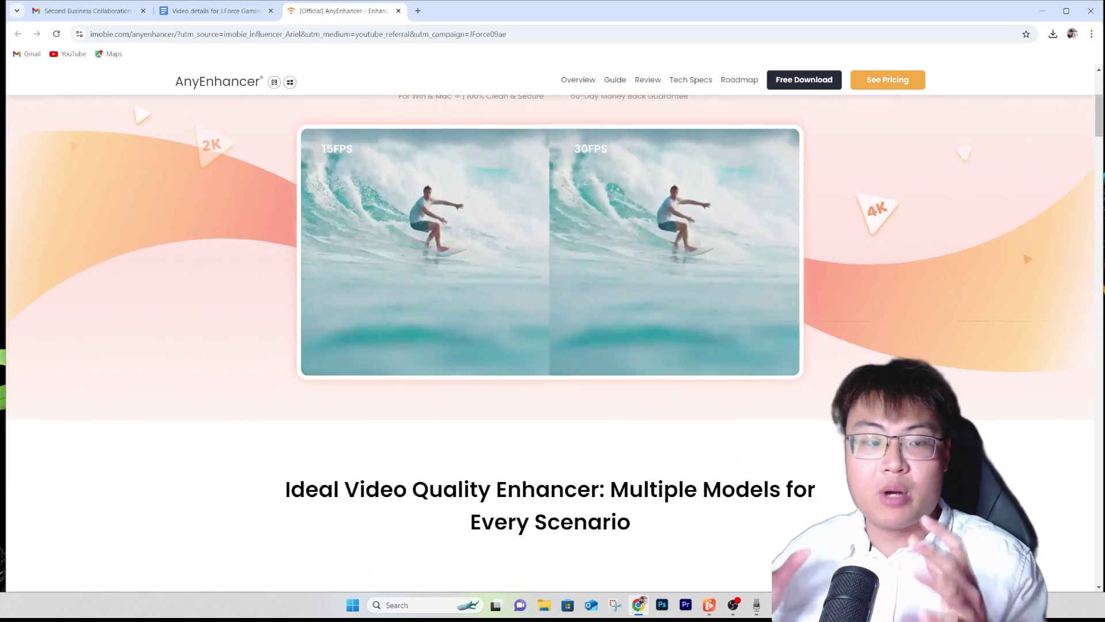
scroll(552, 322, "down", 1)
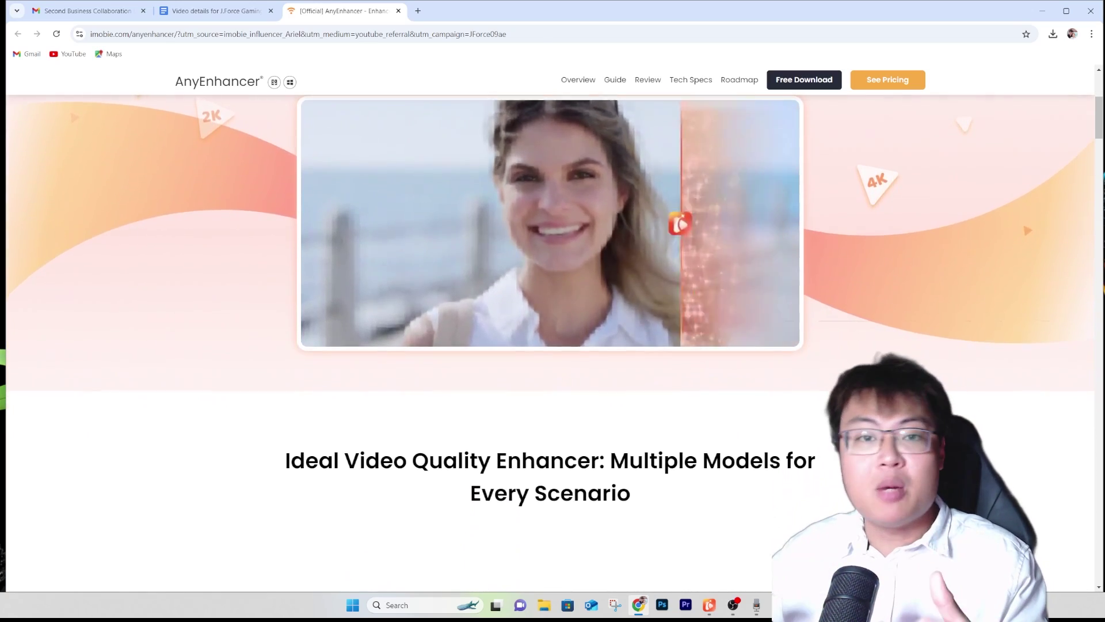
scroll(553, 322, "down", 1)
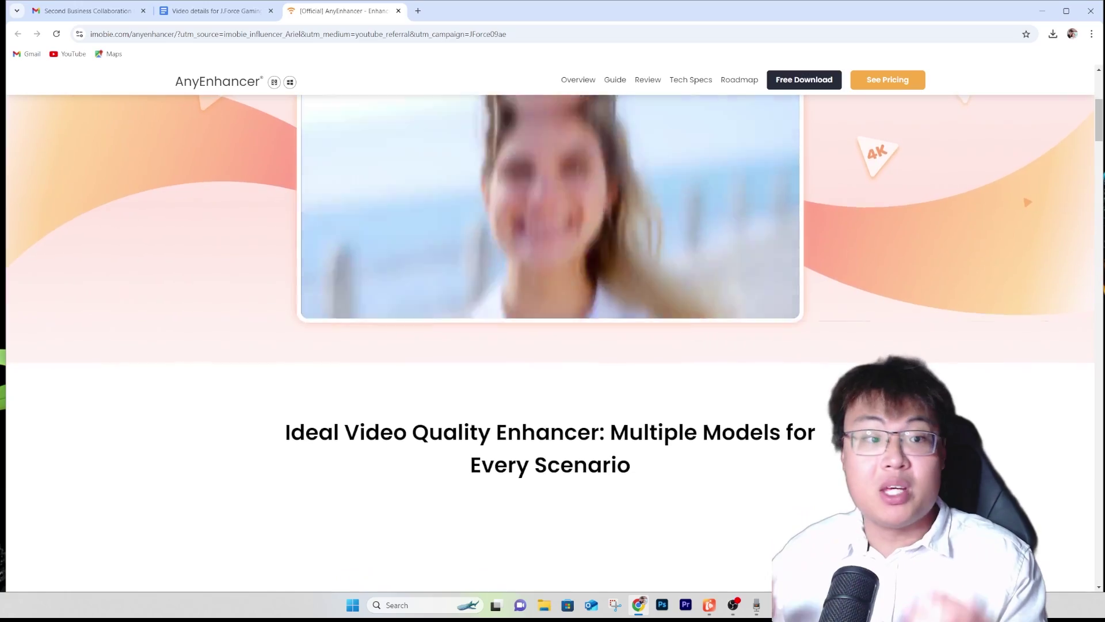
scroll(553, 322, "down", 1)
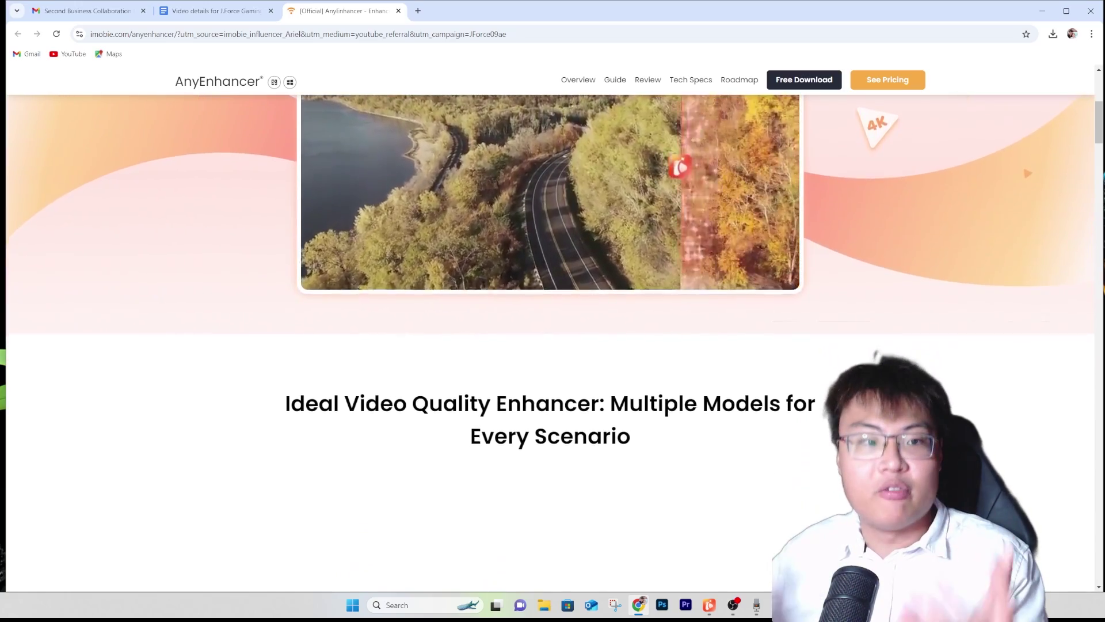
scroll(552, 322, "down", 1)
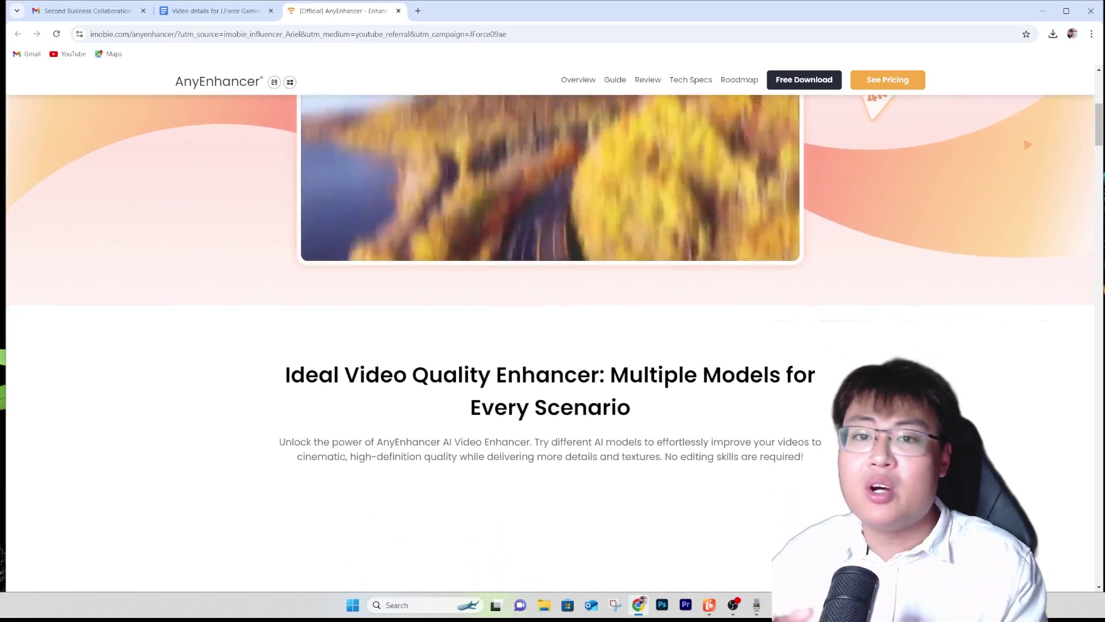
Step: Scroll through the rest of the iMobie AnyEnhancer product page to browse its features
scroll(552, 322, "down", 1)
scroll(553, 322, "down", 1)
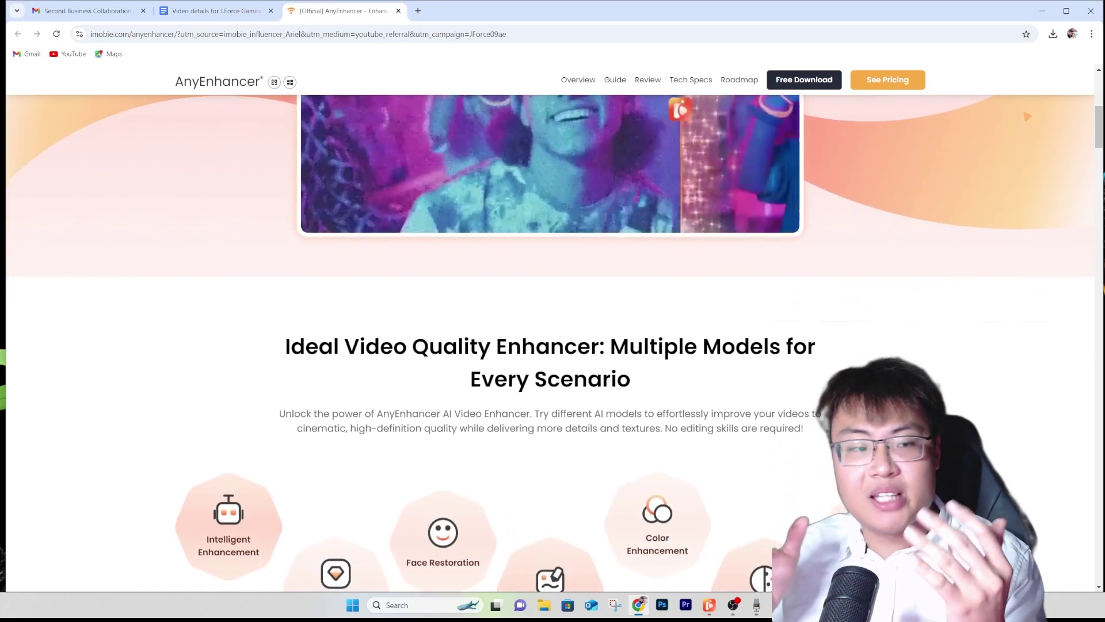
scroll(552, 322, "down", 1)
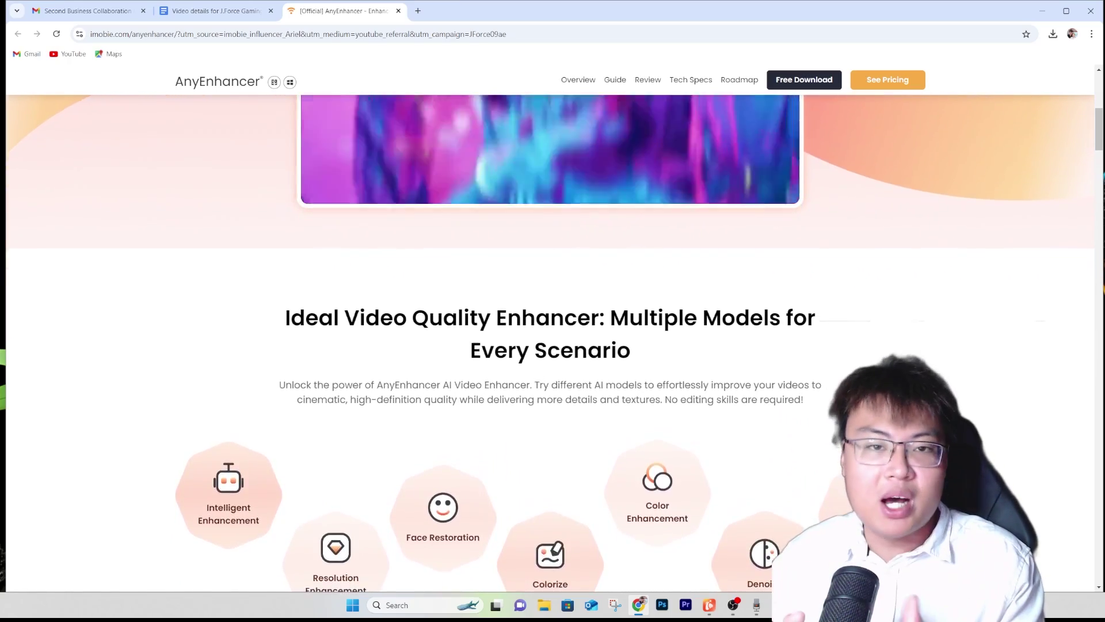
scroll(553, 322, "down", 1)
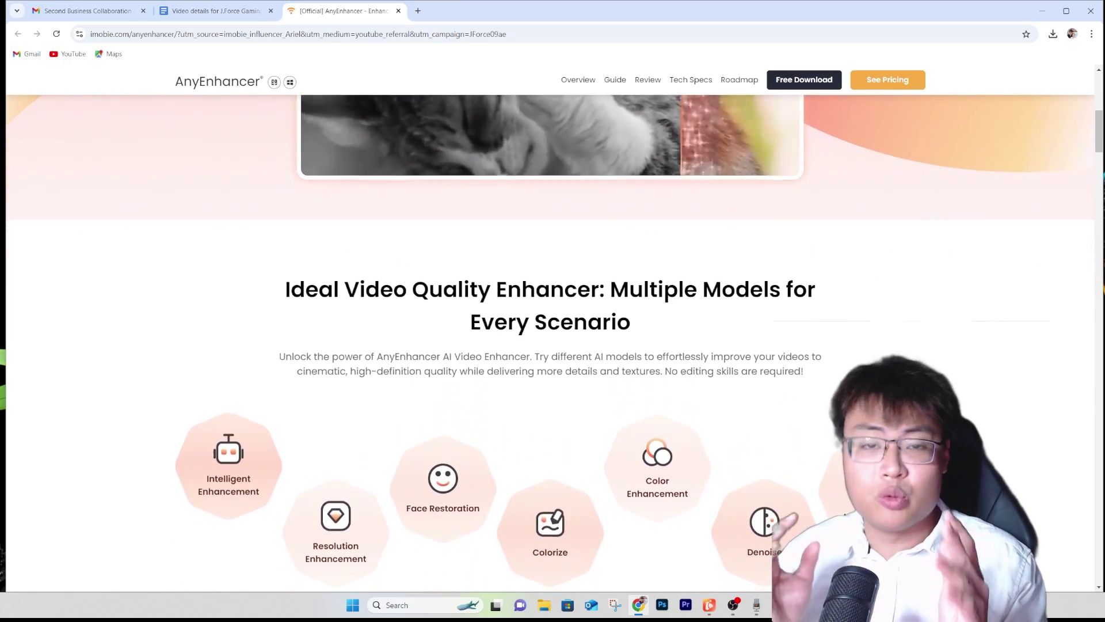
scroll(553, 323, "down", 1)
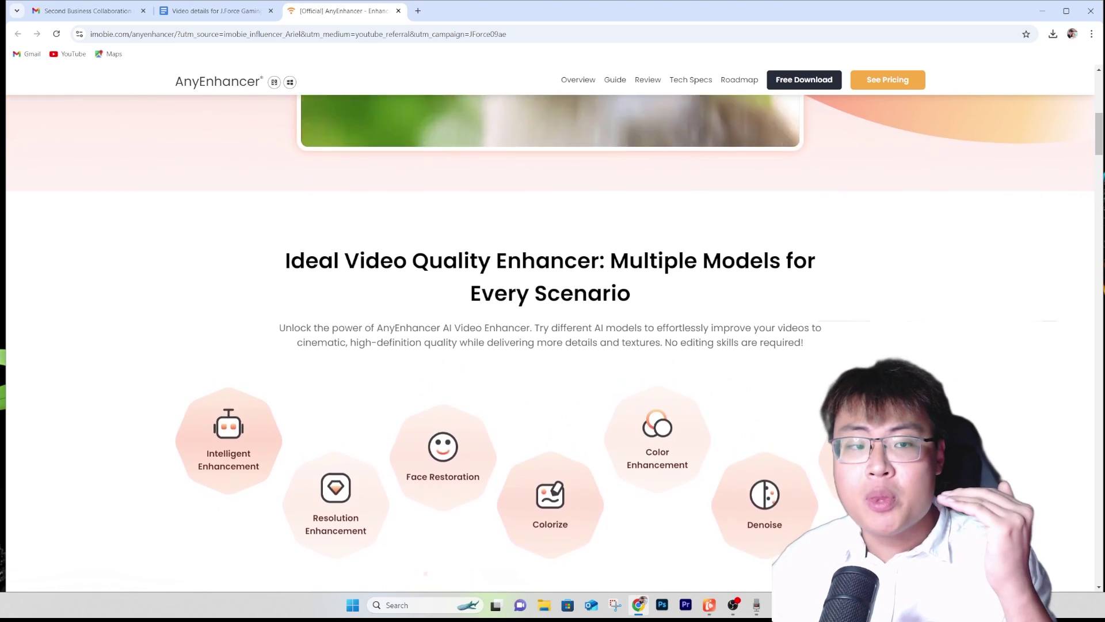
scroll(553, 323, "down", 1)
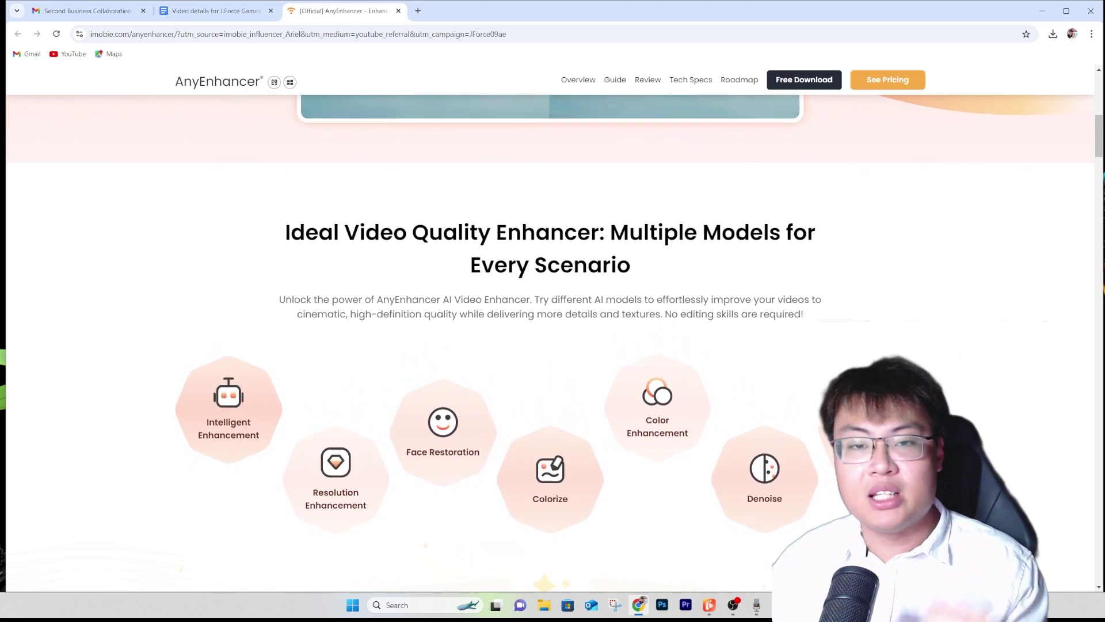
scroll(552, 322, "down", 1)
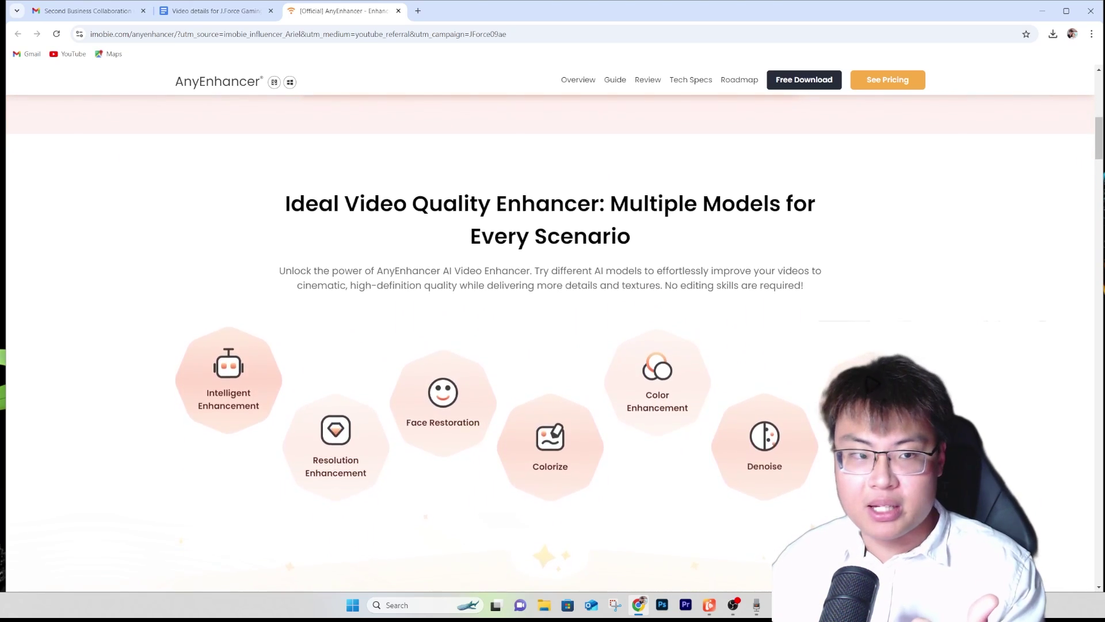
scroll(553, 322, "down", 1)
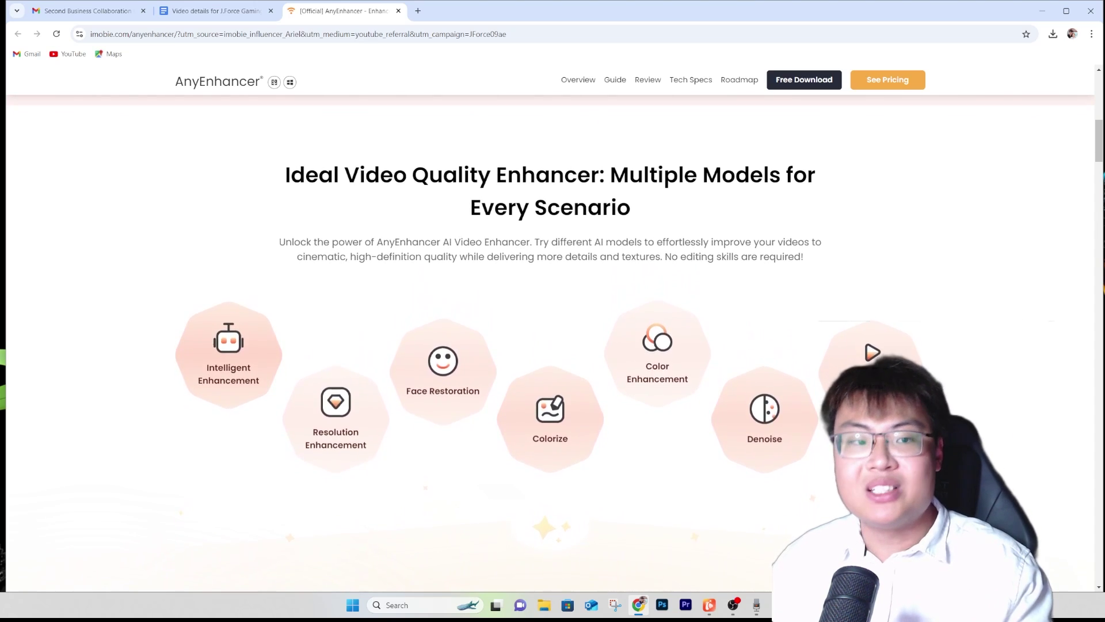
scroll(553, 322, "down", 1)
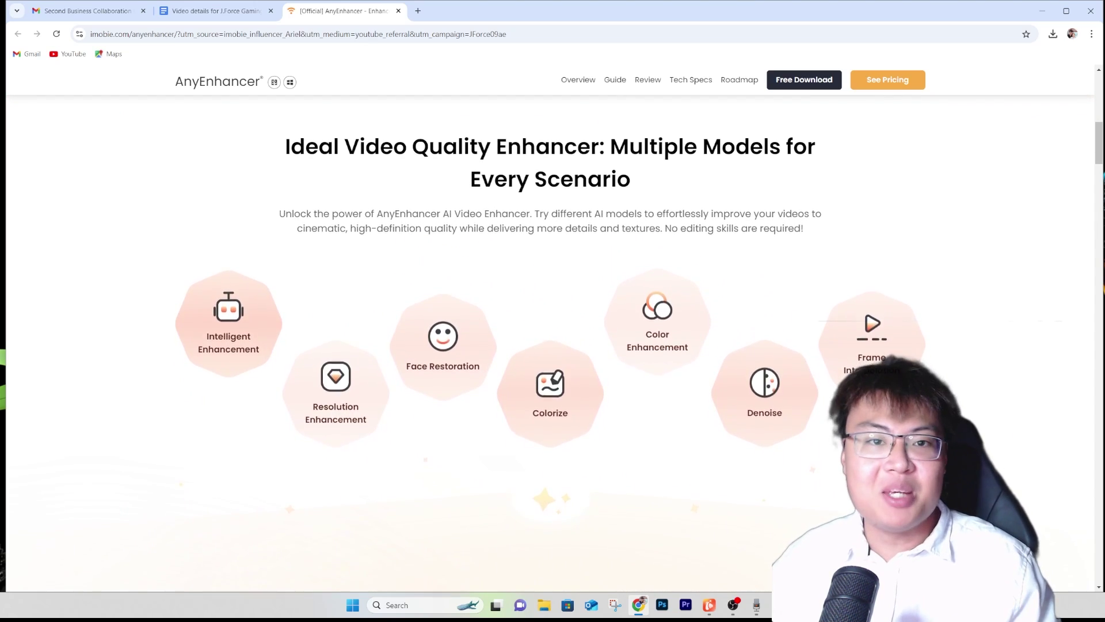
scroll(553, 322, "down", 1)
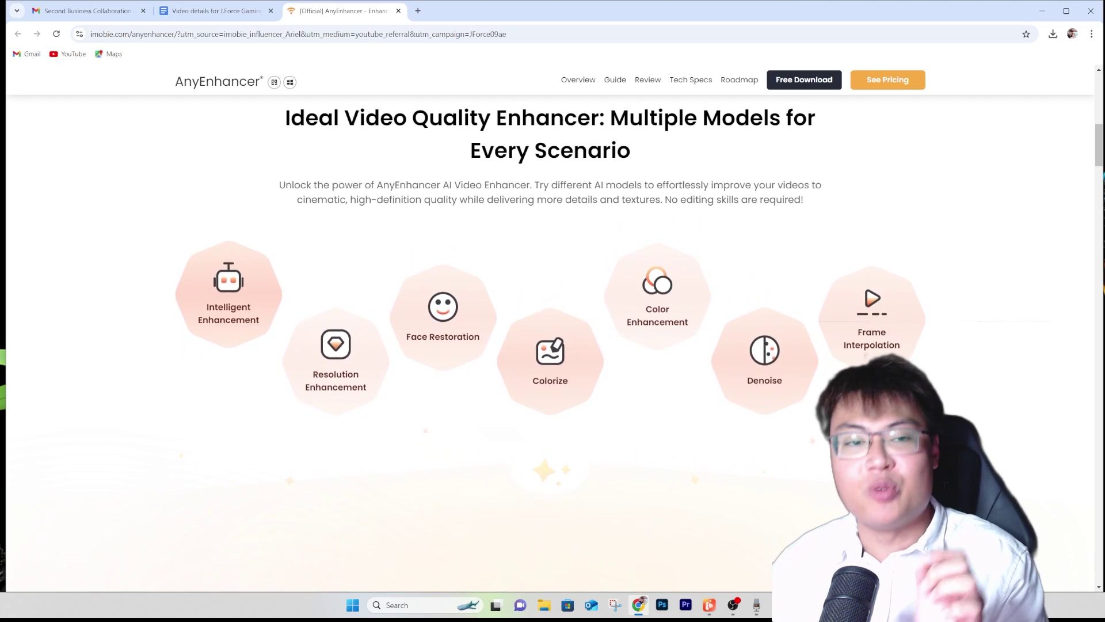
scroll(553, 322, "down", 1)
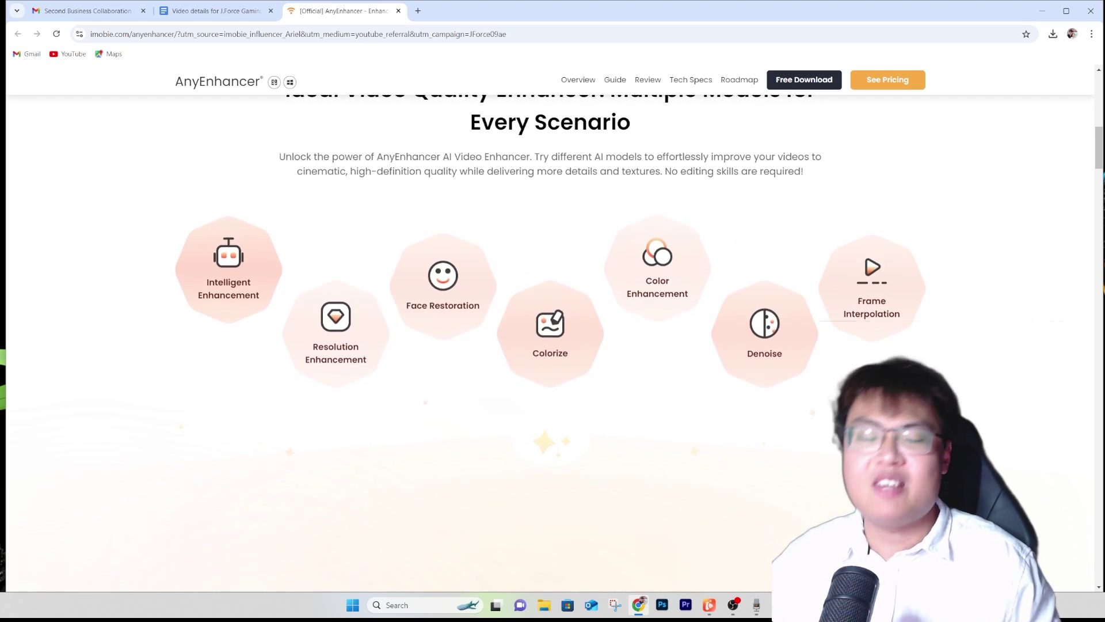
scroll(553, 323, "down", 1)
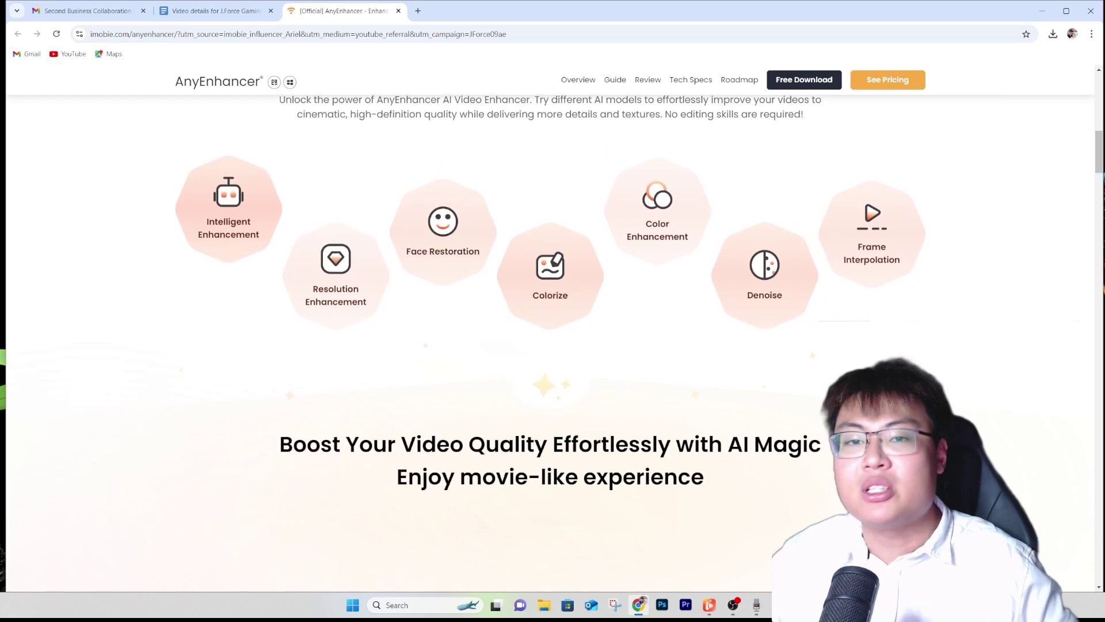
scroll(553, 323, "down", 1)
scroll(553, 322, "down", 1)
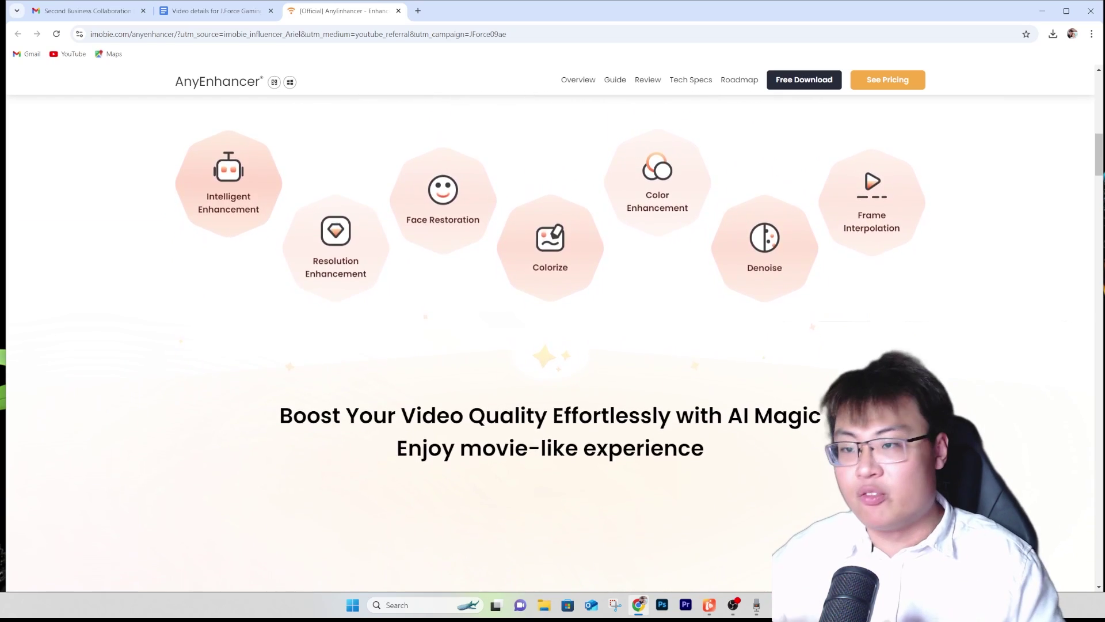
scroll(553, 322, "down", 1)
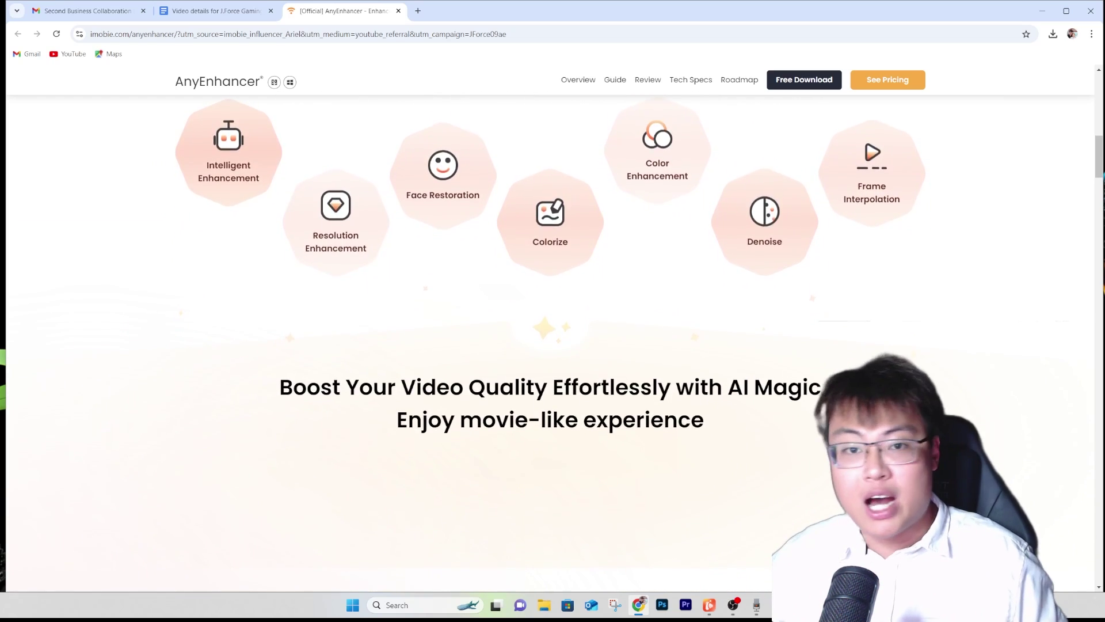
scroll(552, 322, "down", 1)
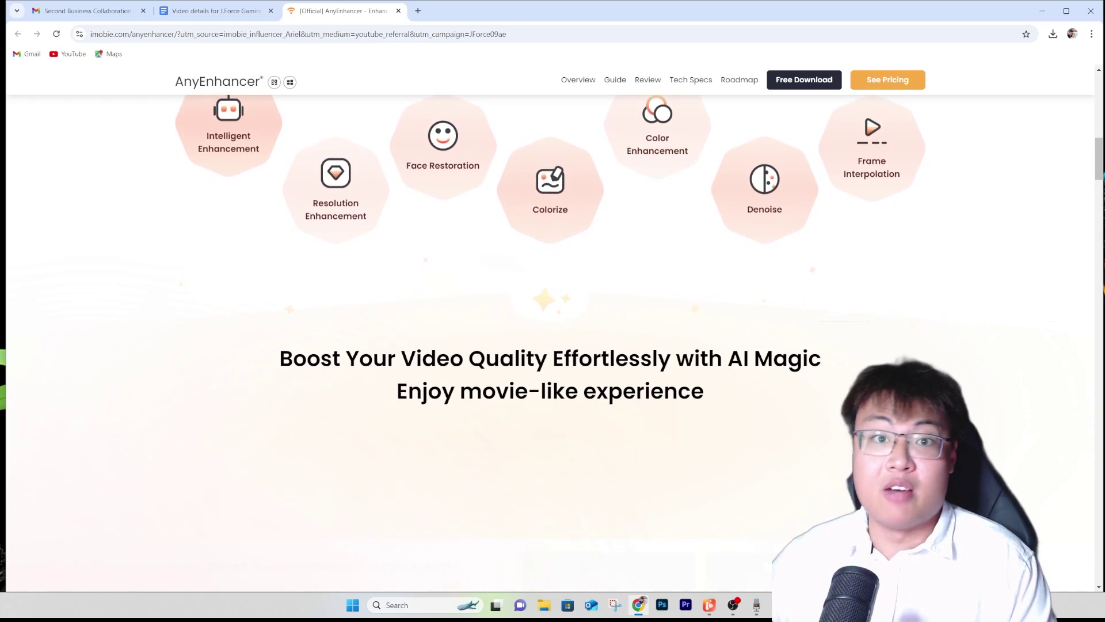
scroll(553, 322, "down", 1)
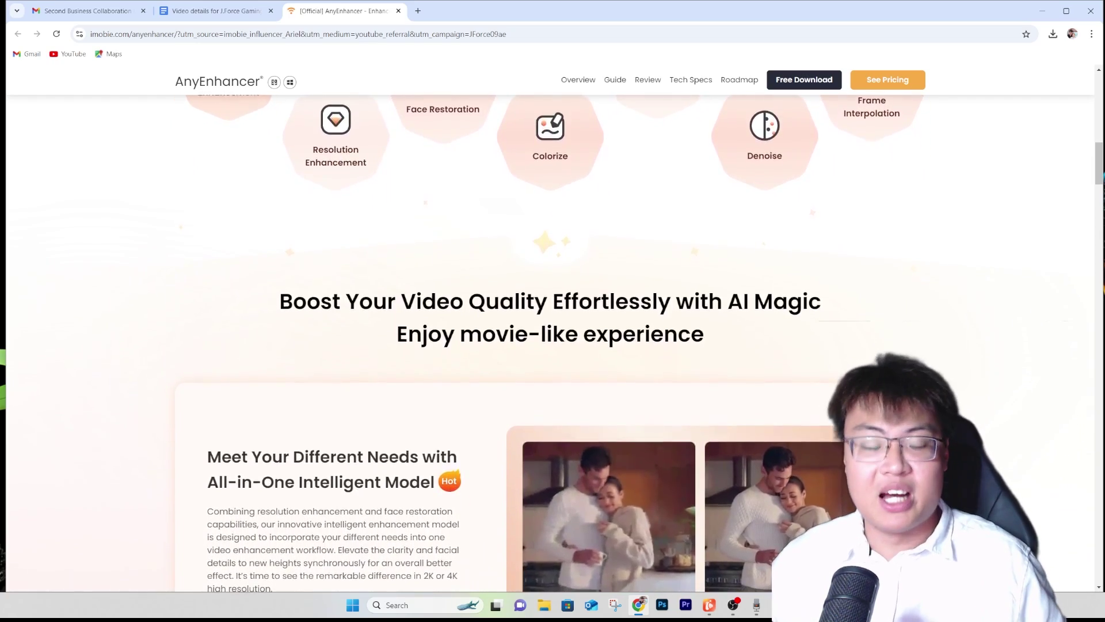
scroll(552, 323, "down", 1)
scroll(553, 322, "down", 1)
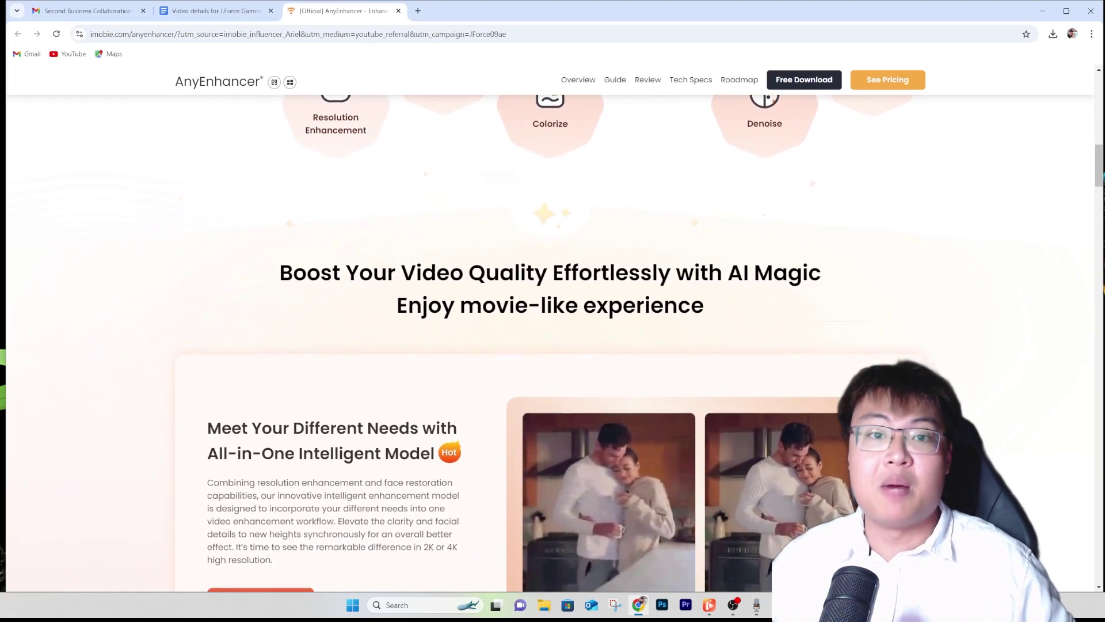
scroll(552, 322, "down", 1)
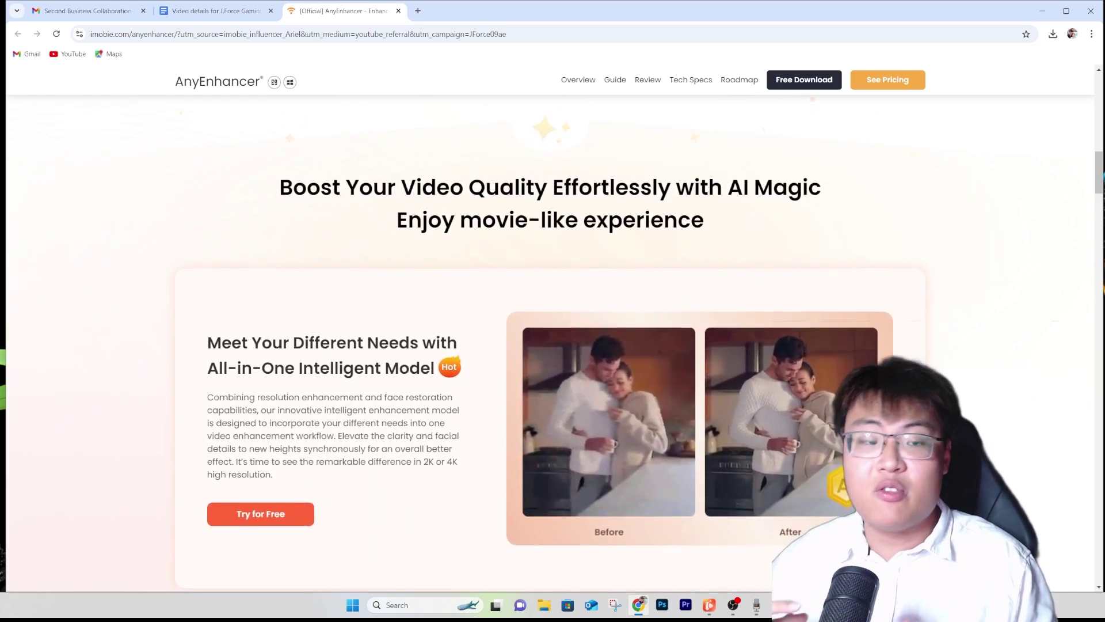
scroll(552, 322, "down", 1)
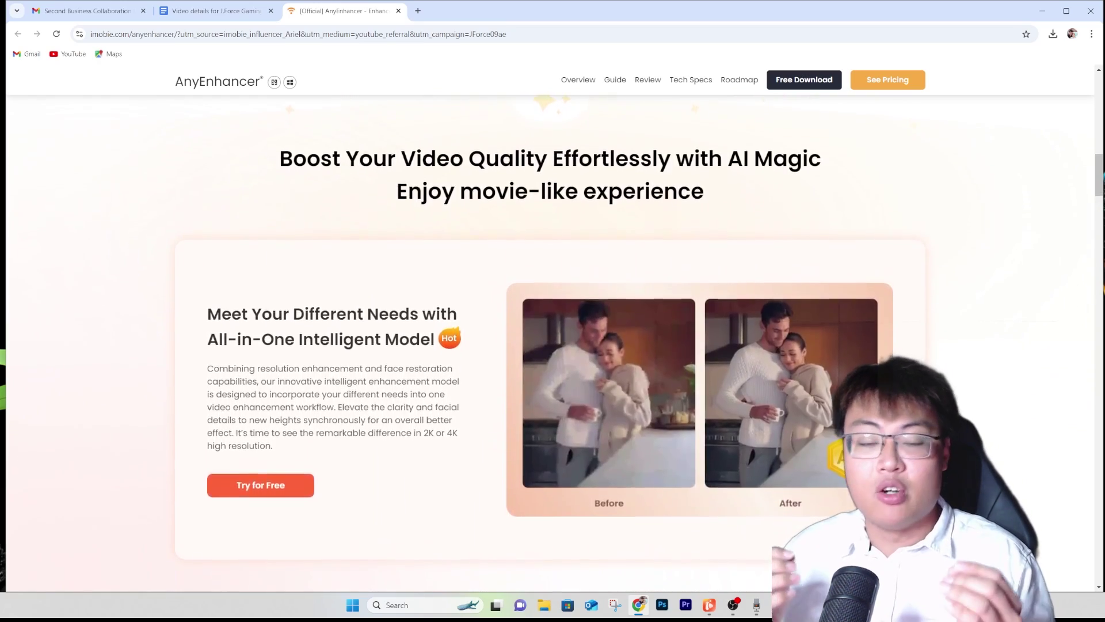
scroll(553, 322, "down", 1)
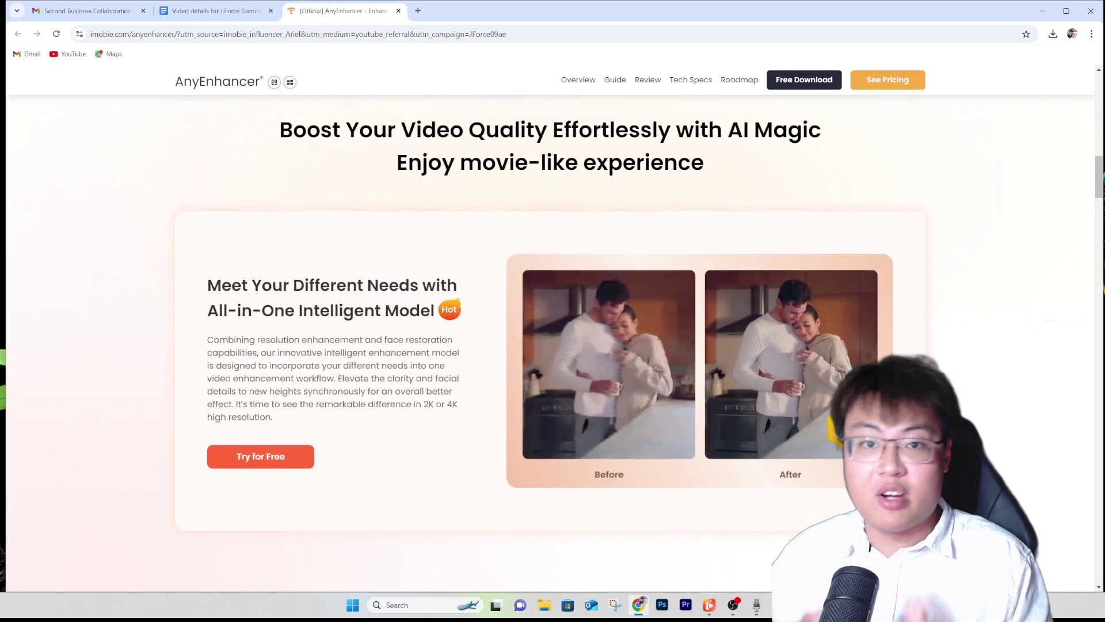
scroll(552, 323, "down", 1)
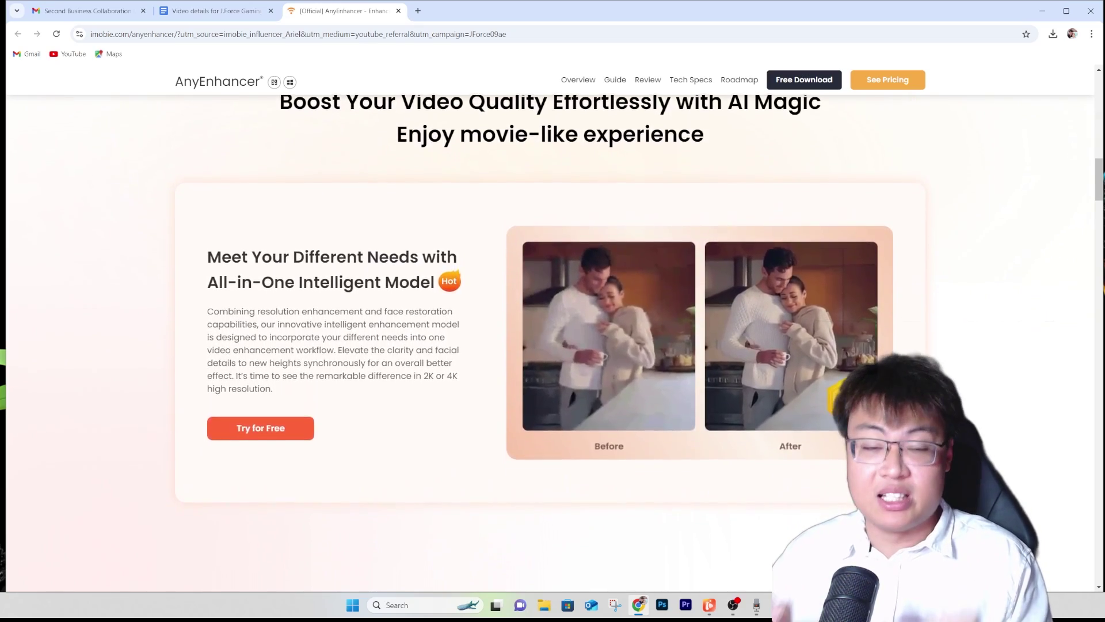
scroll(552, 322, "down", 1)
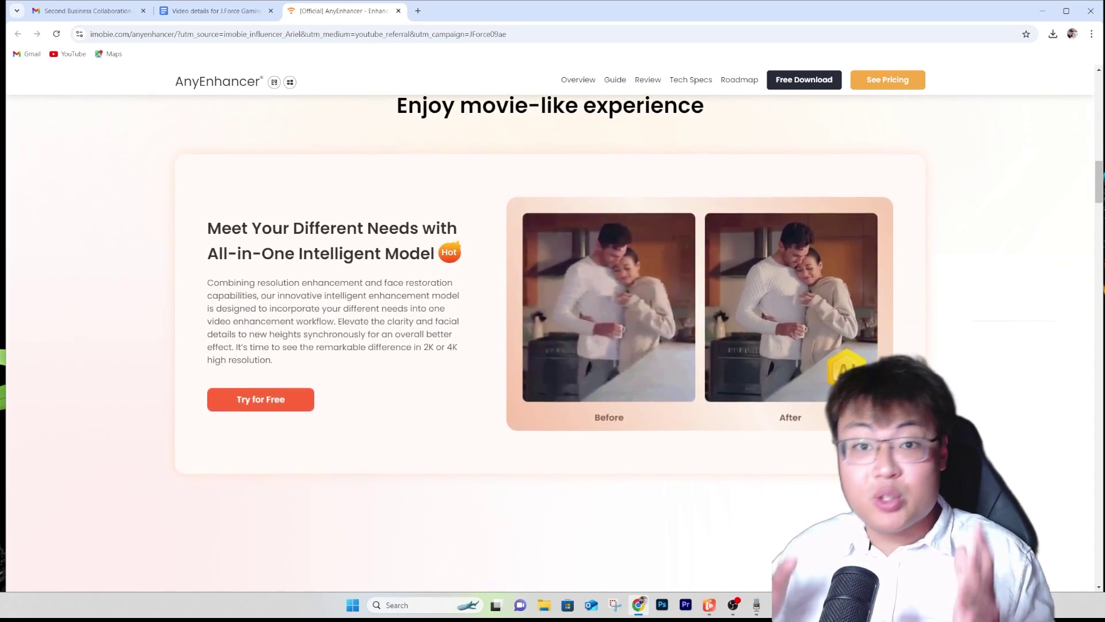
scroll(553, 323, "down", 1)
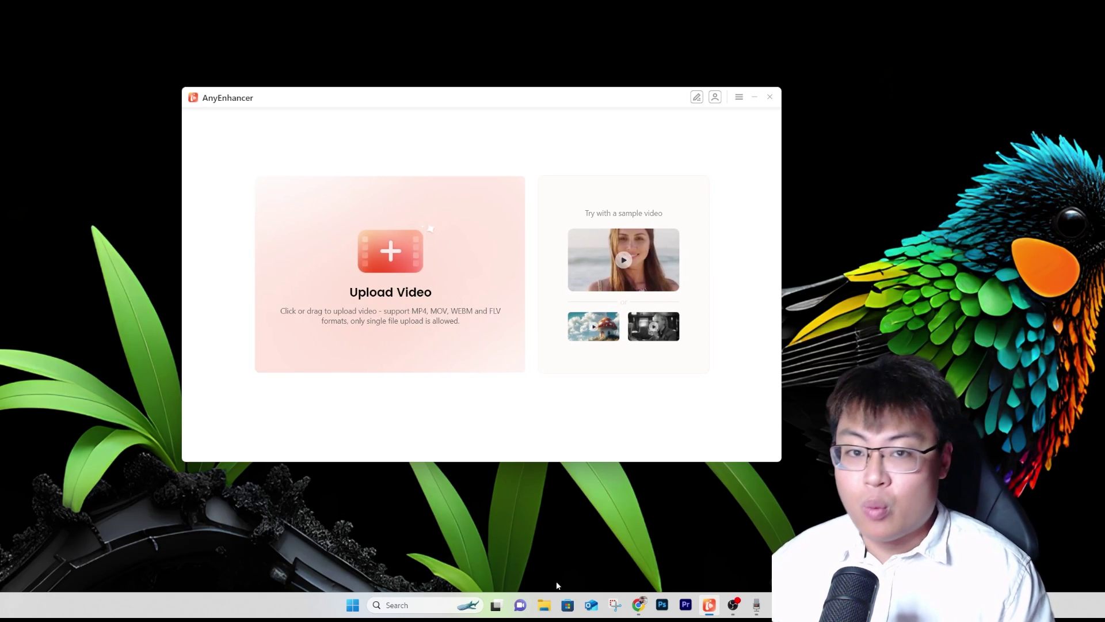
Step: Drag ae_demo_woman.mp4 from the Demo Videos folder into AnyEnhancer's Upload Video area
left_click(545, 604)
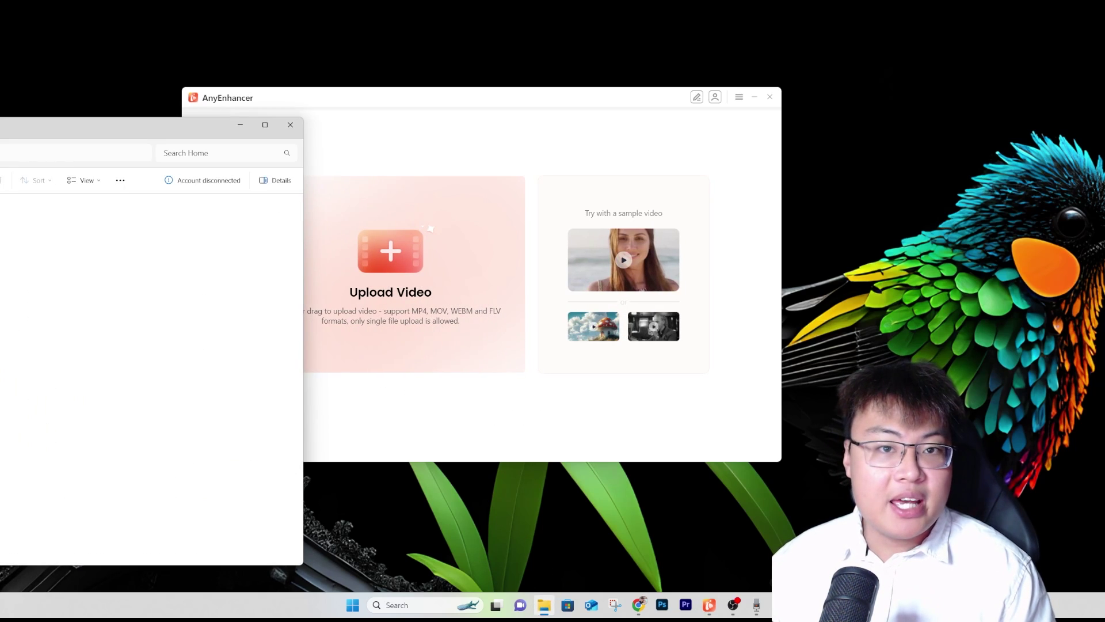
double_click(148, 230)
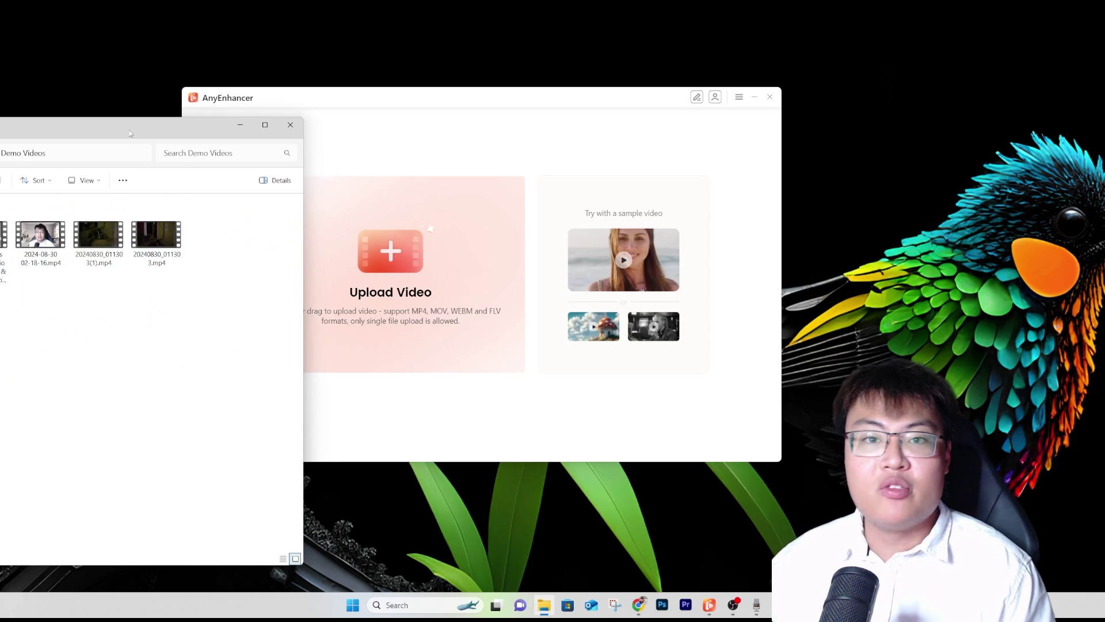
left_click_drag(131, 133, 937, 99)
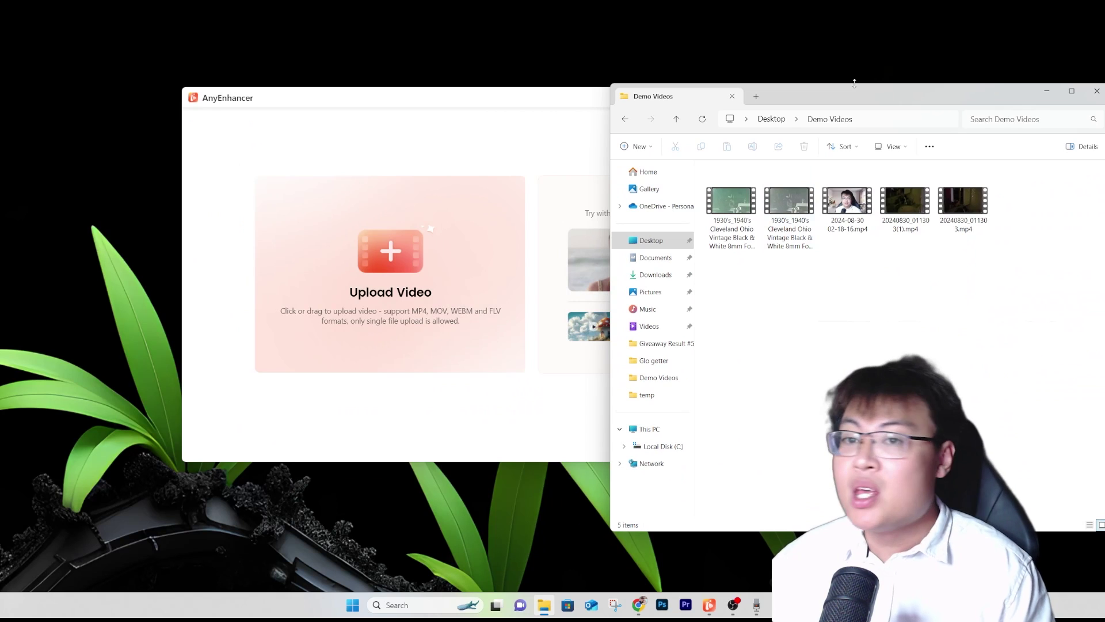
left_click_drag(849, 101, 1009, 92)
left_click_drag(892, 193, 423, 247)
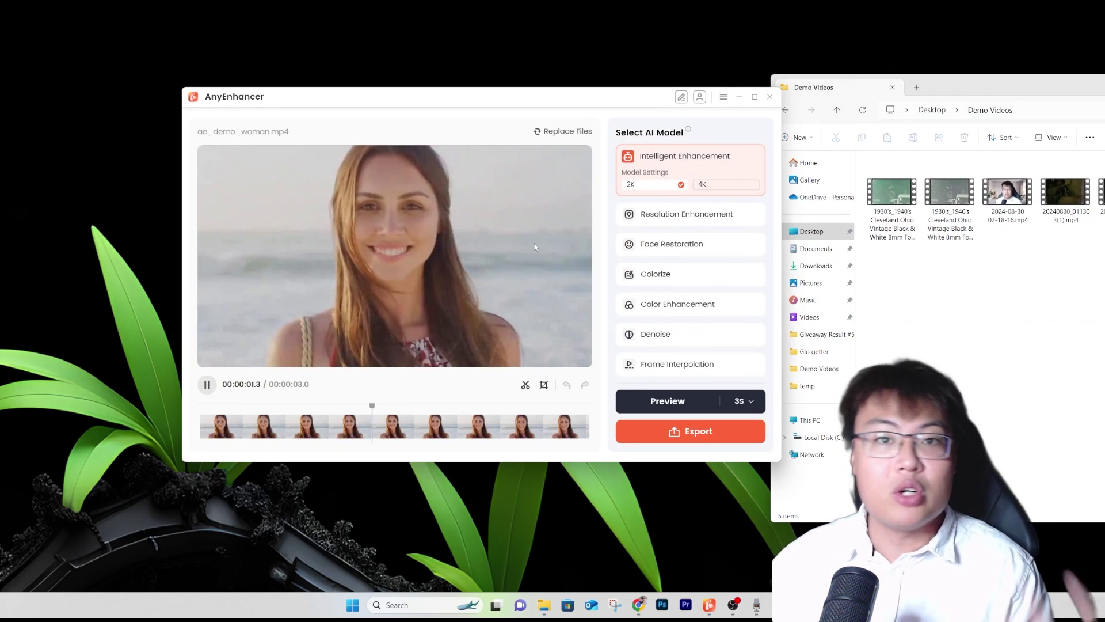
Step: Close the file window and set the clip's AI model to Resolution Enhancement
key("alt+F4")
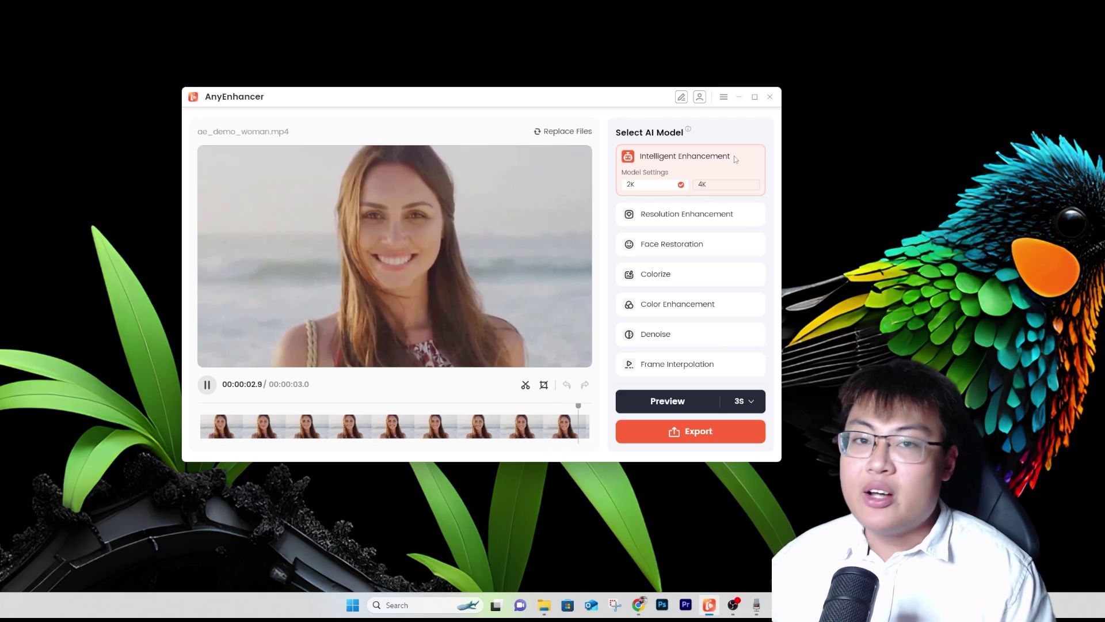
mouse_move(645, 160)
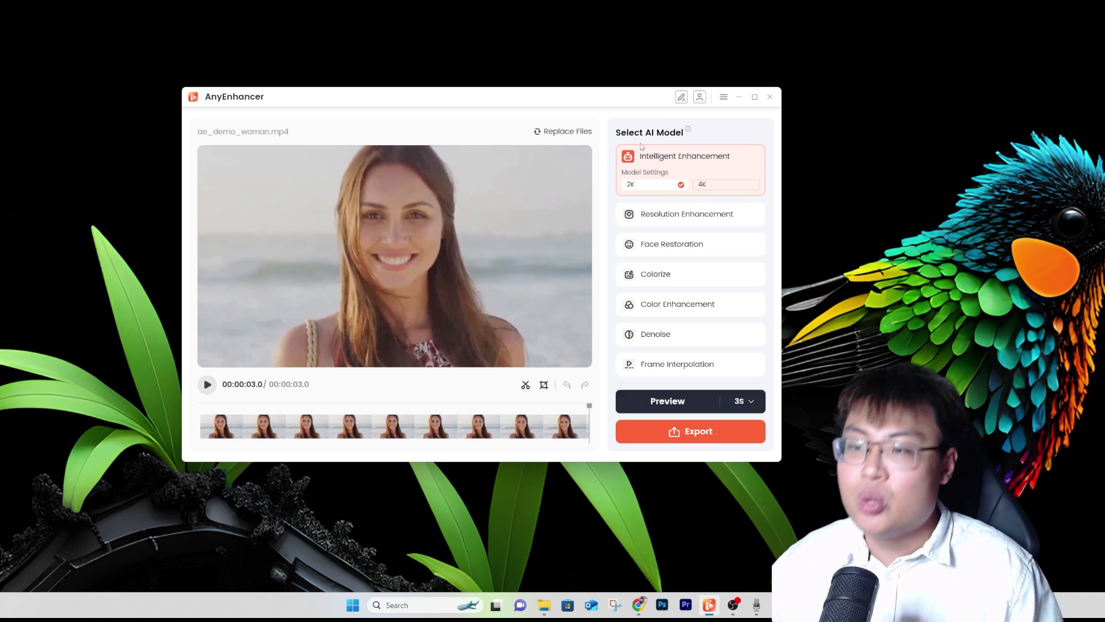
left_click(670, 222)
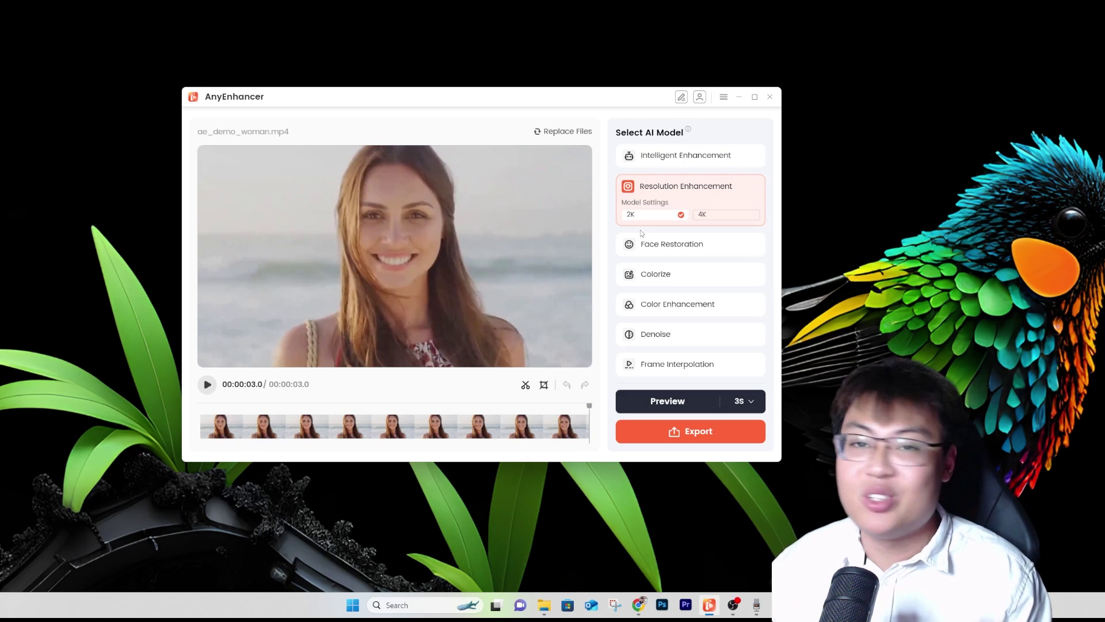
Step: Change the AI model to Face Restoration, keeping the Quality mode
mouse_move(649, 191)
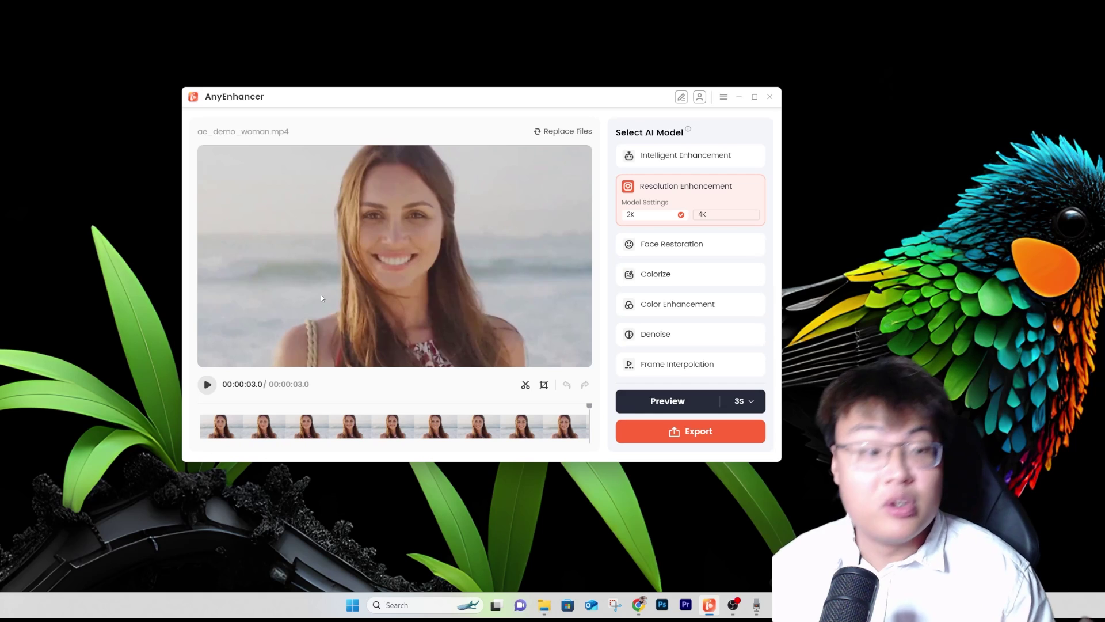
mouse_move(638, 224)
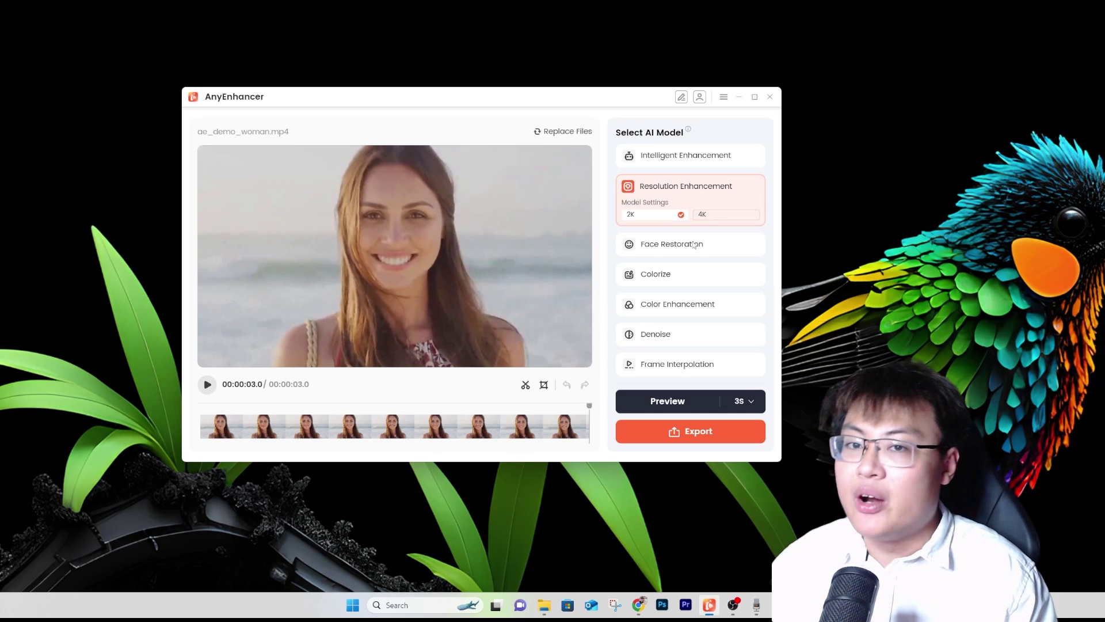
left_click(671, 248)
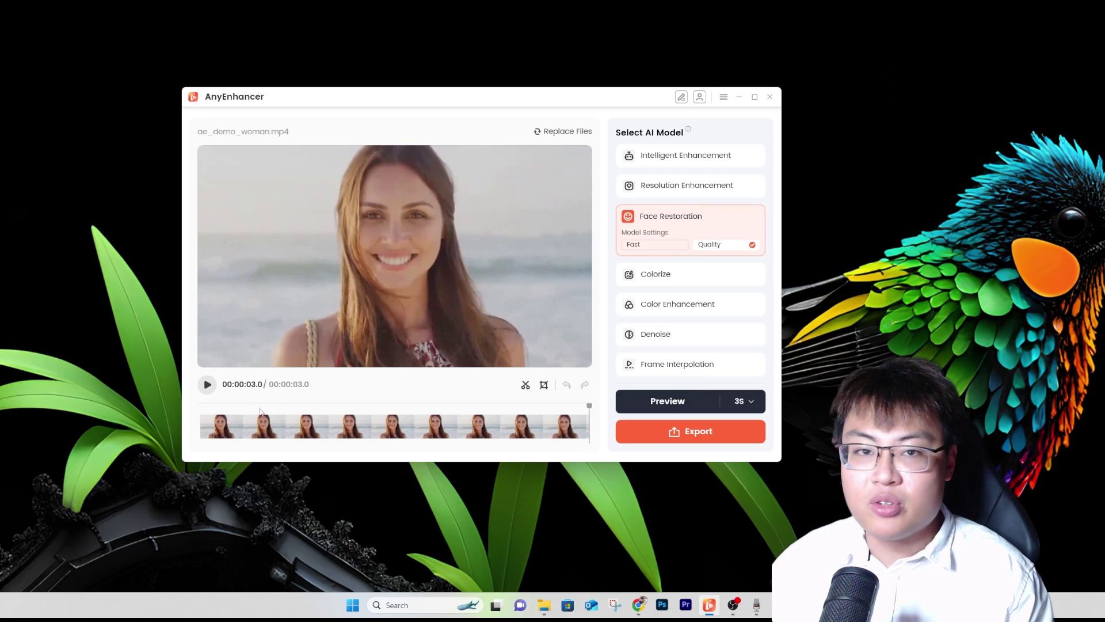
left_click(207, 384)
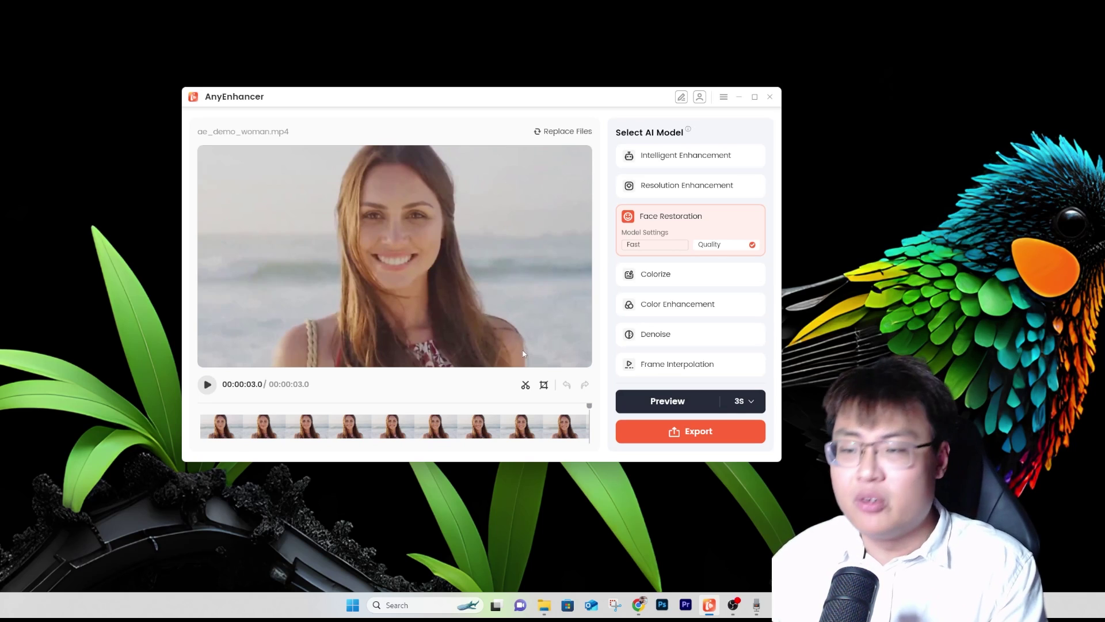
Step: Preview the original and Face Restoration versions side by side until all 45 frames process
left_click(693, 401)
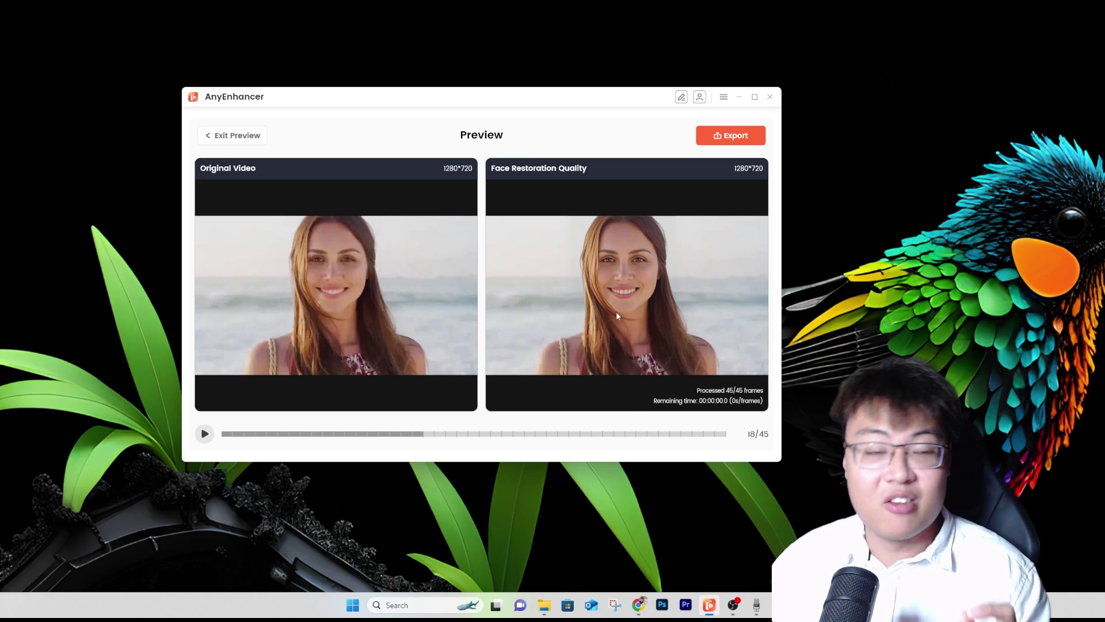
left_click(730, 137)
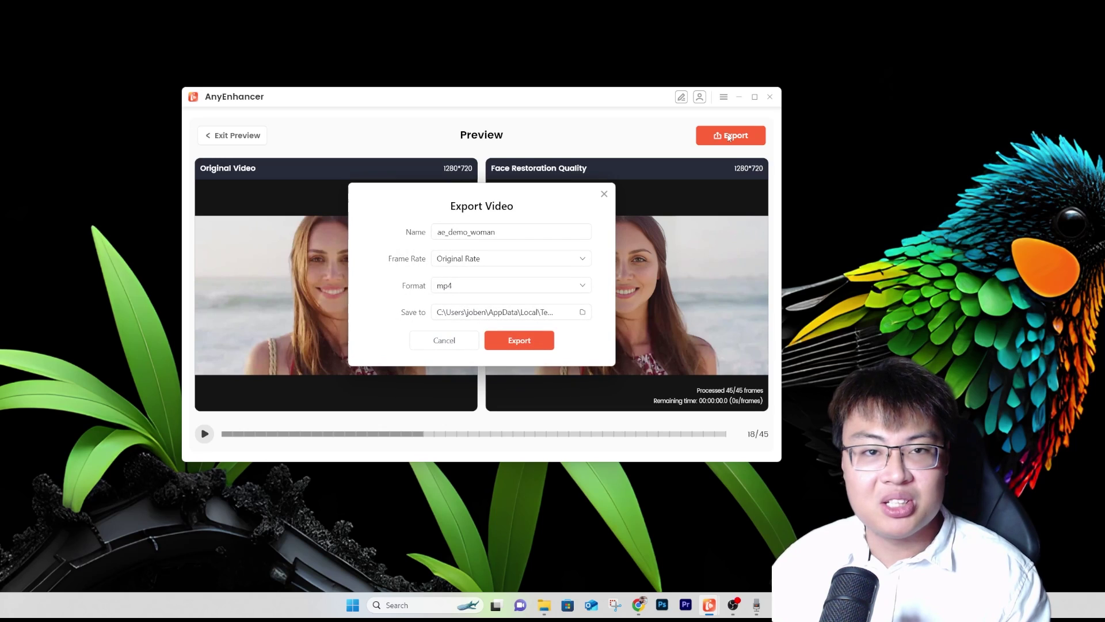
left_click(583, 312)
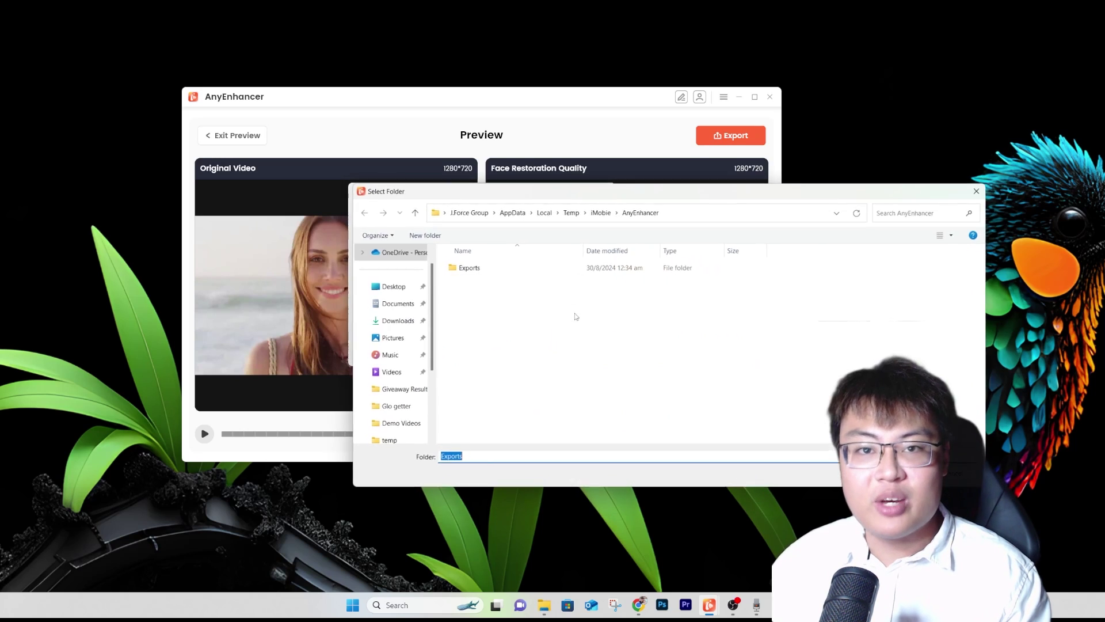
left_click(978, 189)
left_click(562, 263)
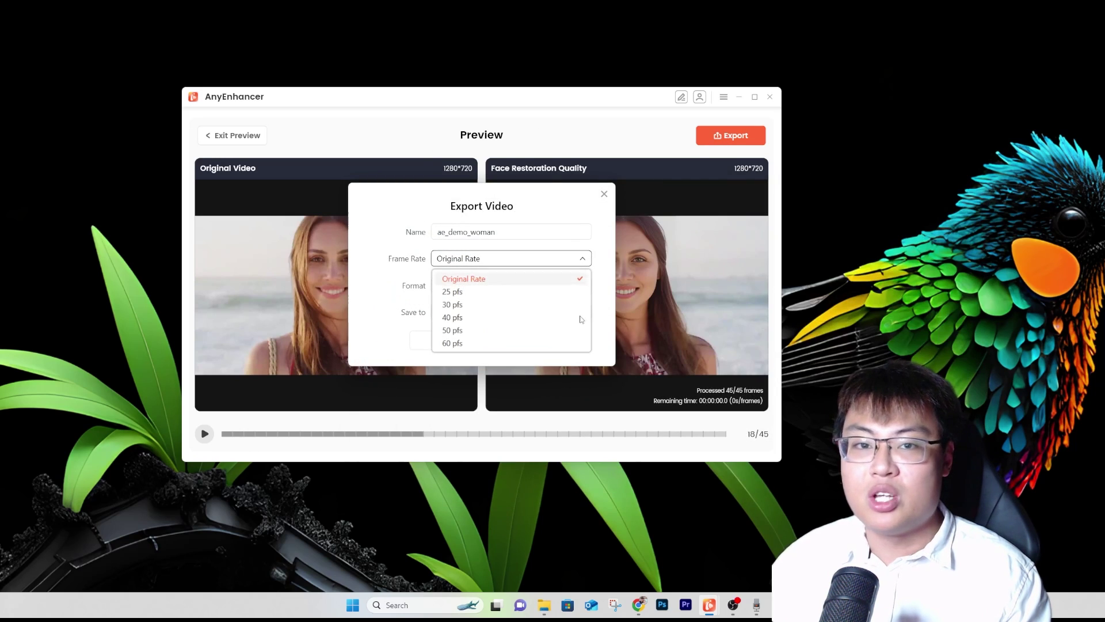
left_click(511, 260)
left_click(497, 260)
left_click(496, 263)
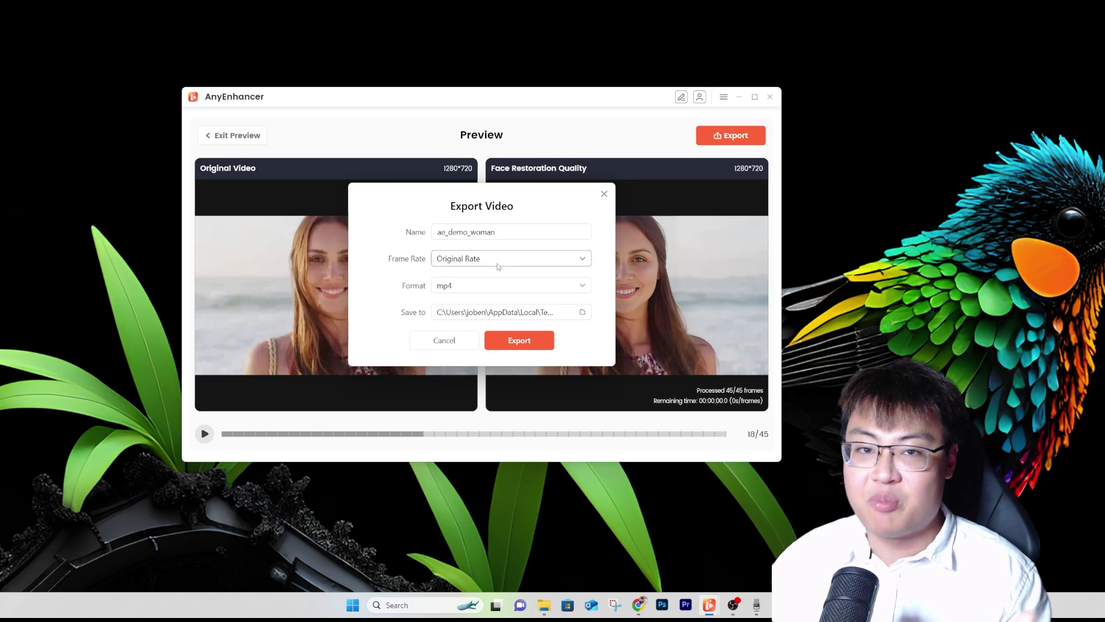
left_click(481, 286)
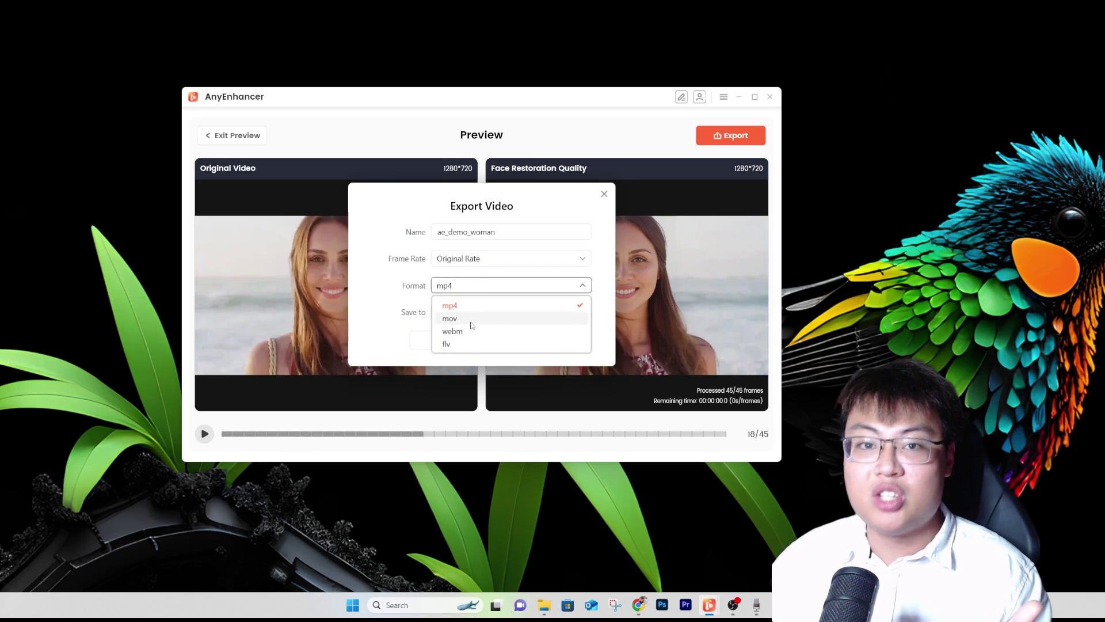
left_click(484, 286)
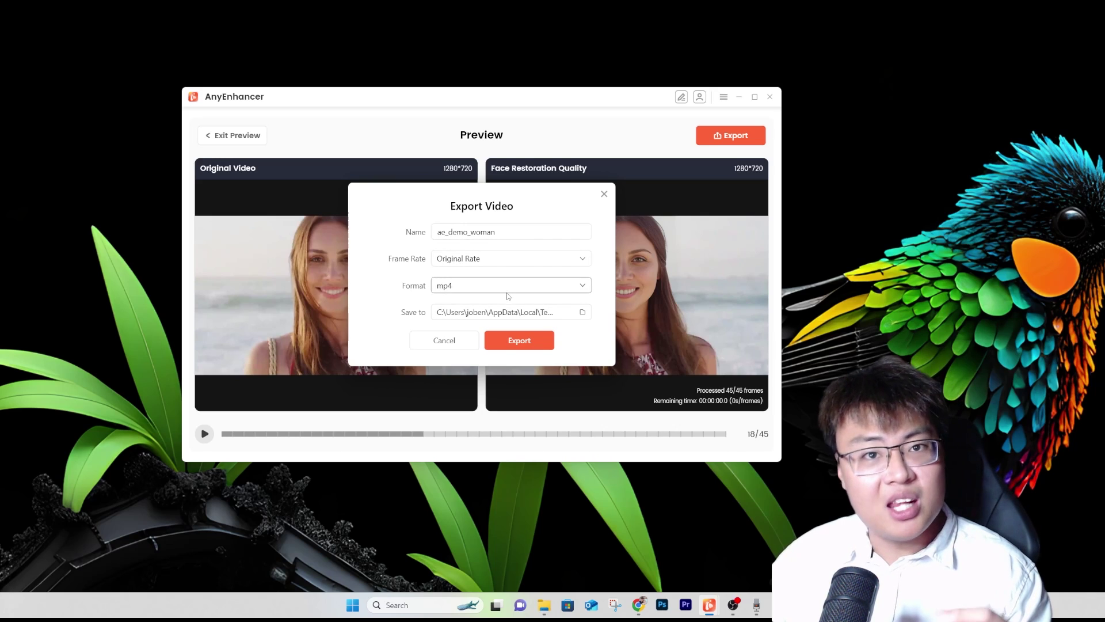
left_click(604, 194)
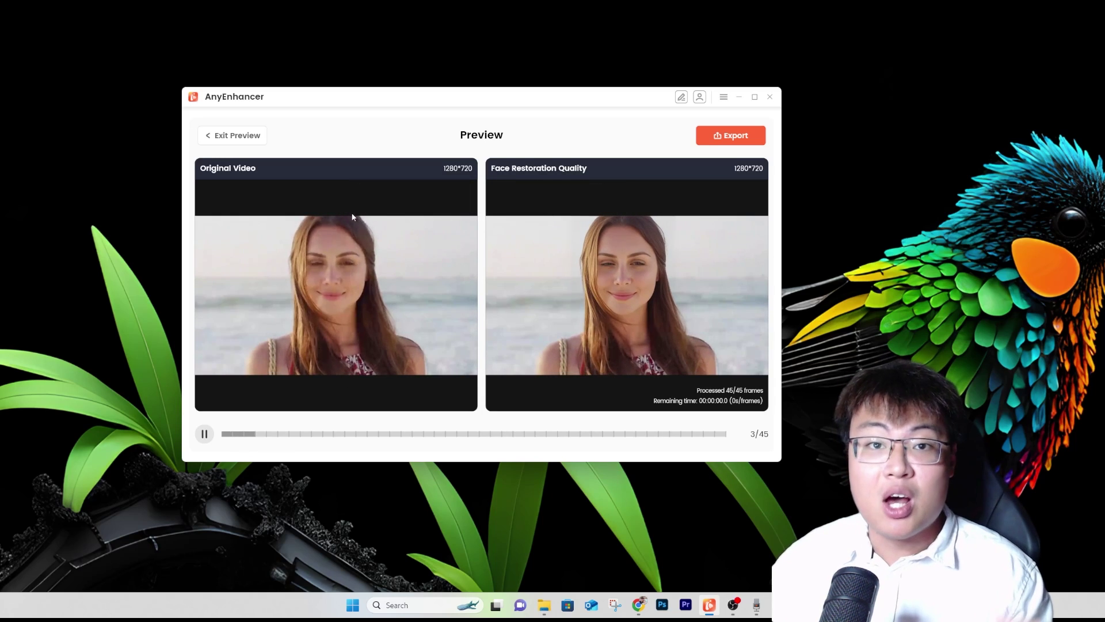
Step: Exit the preview and switch the clip's AI model to Colorize
left_click(232, 135)
left_click(641, 278)
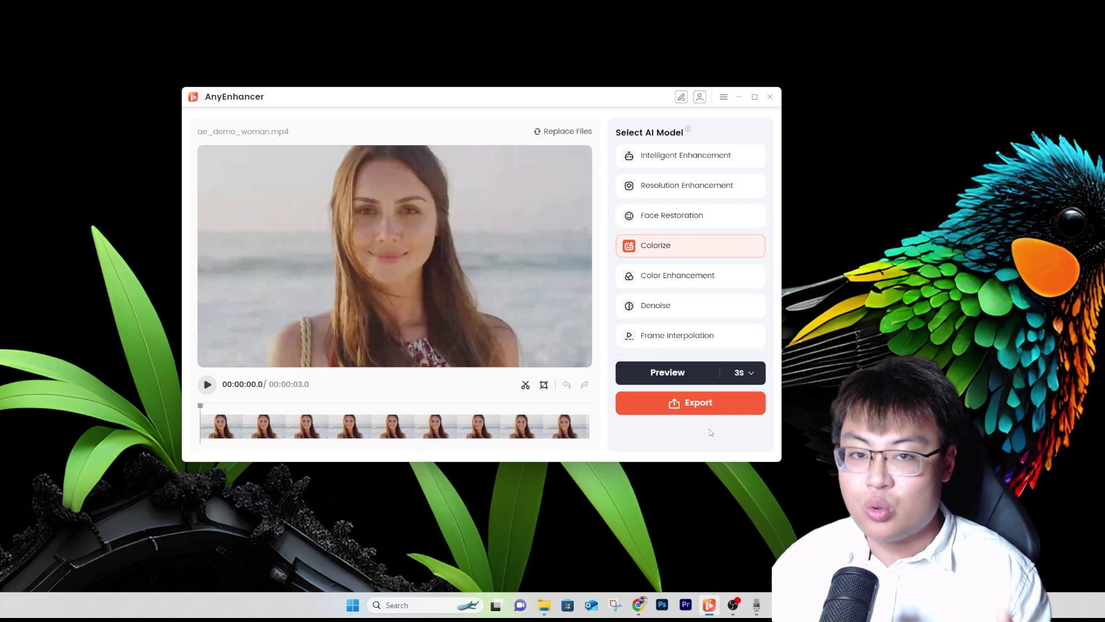
mouse_move(641, 247)
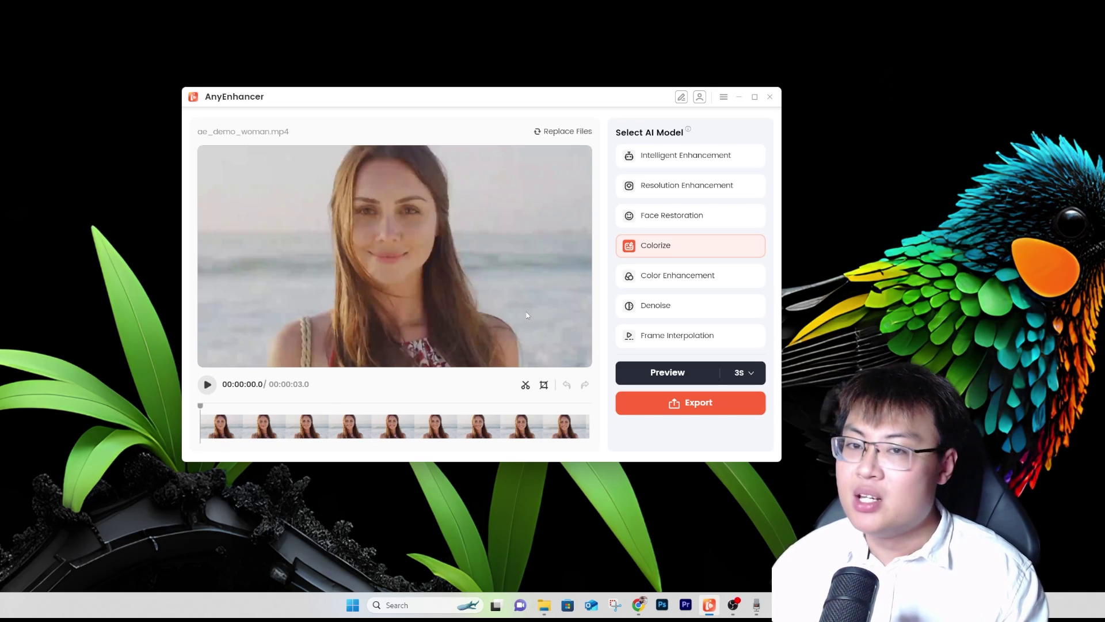
Step: Switch ae_demo_woman.mp4's AI model from Colorize to Color Enhancement
left_click(628, 279)
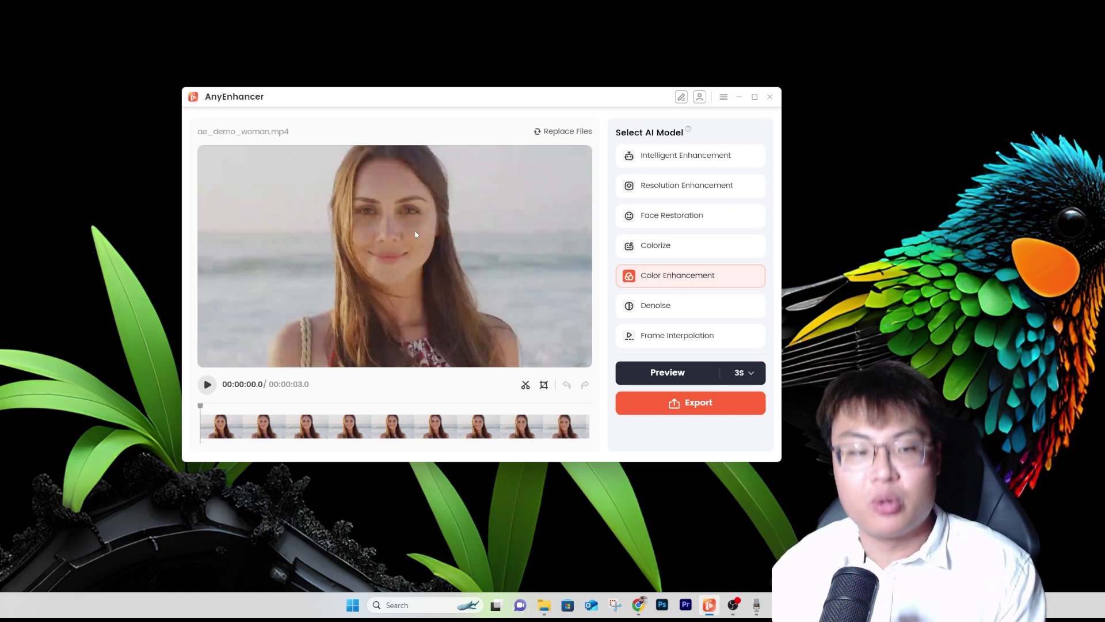
mouse_move(653, 284)
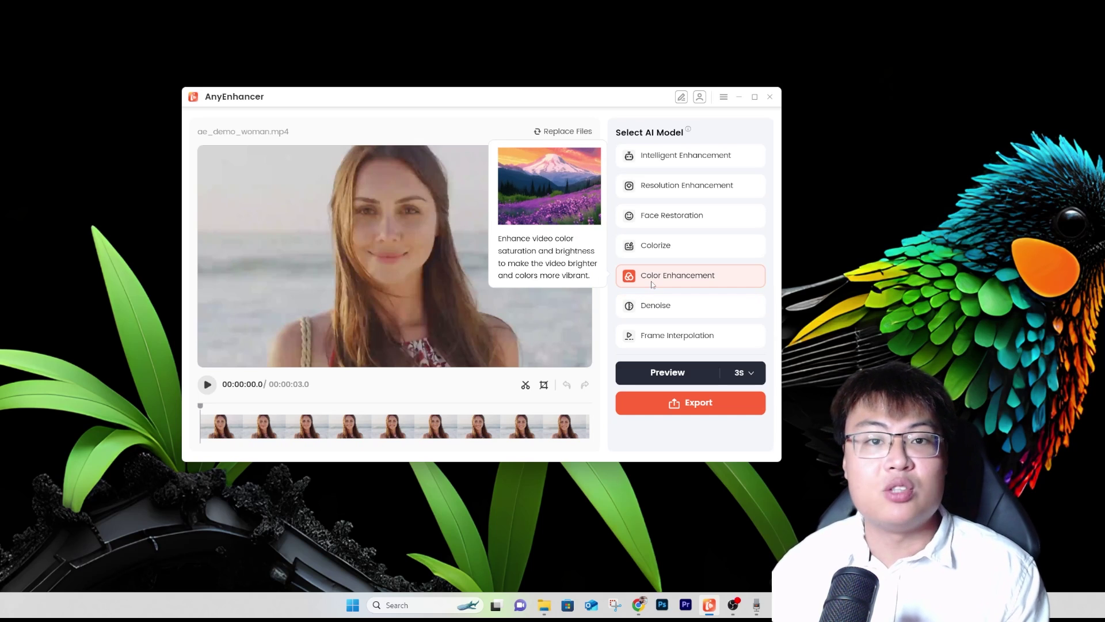